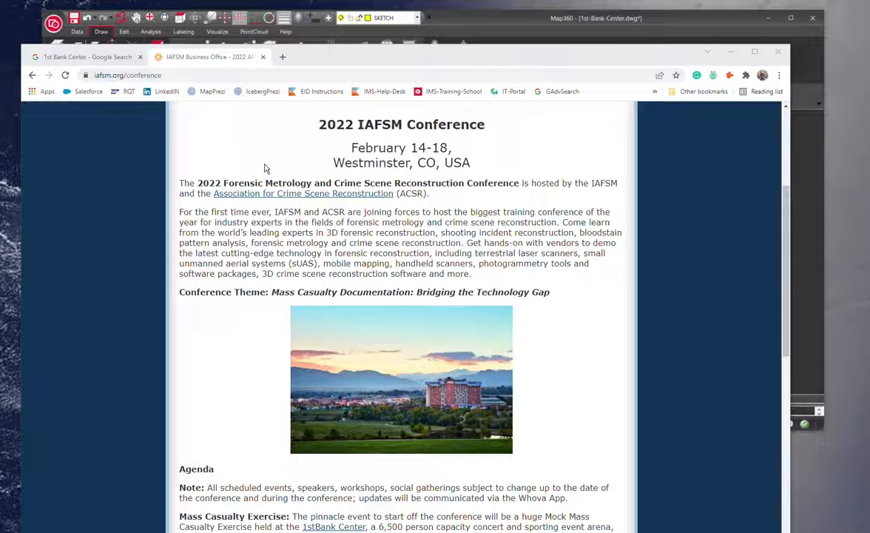
Read the agenda on the 2022 IAFSM Conference page describing the mass casualty exercise at the 1stBank Center.
click(337, 287)
scroll(296, 269, down, 3)
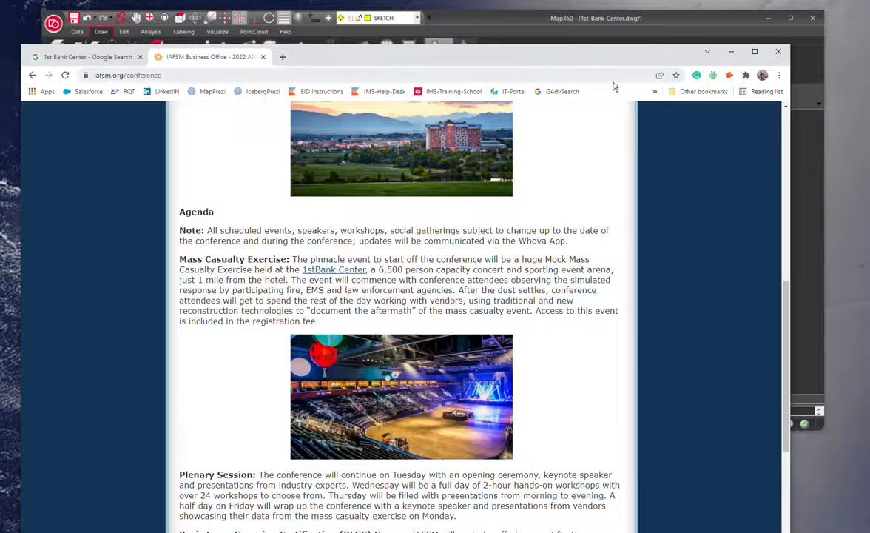
drag(598, 48, 591, 28)
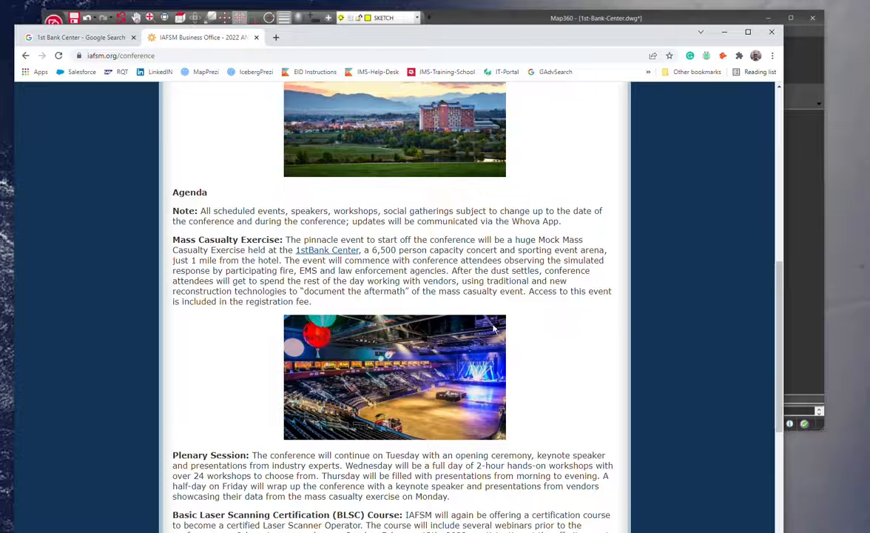
Review the Google search results and info panel for 1st Bank Center.
click(74, 42)
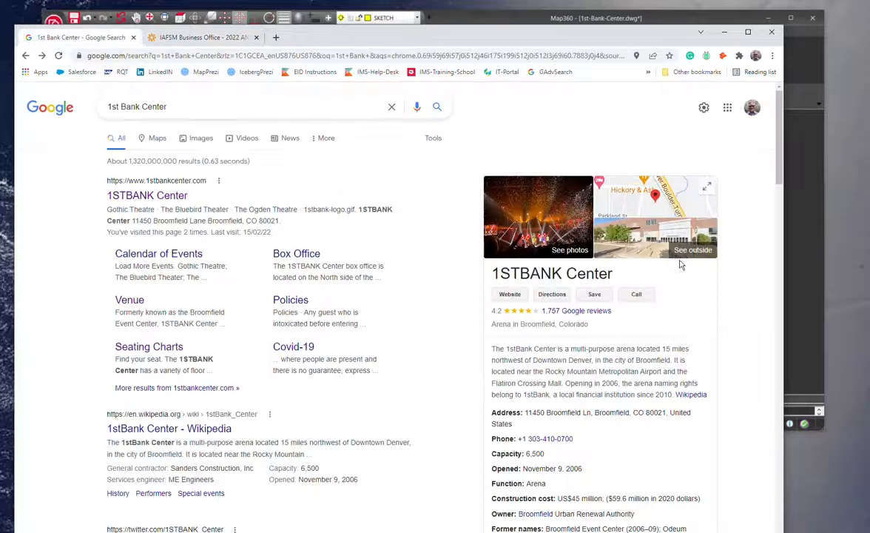
scroll(680, 368, down, 2)
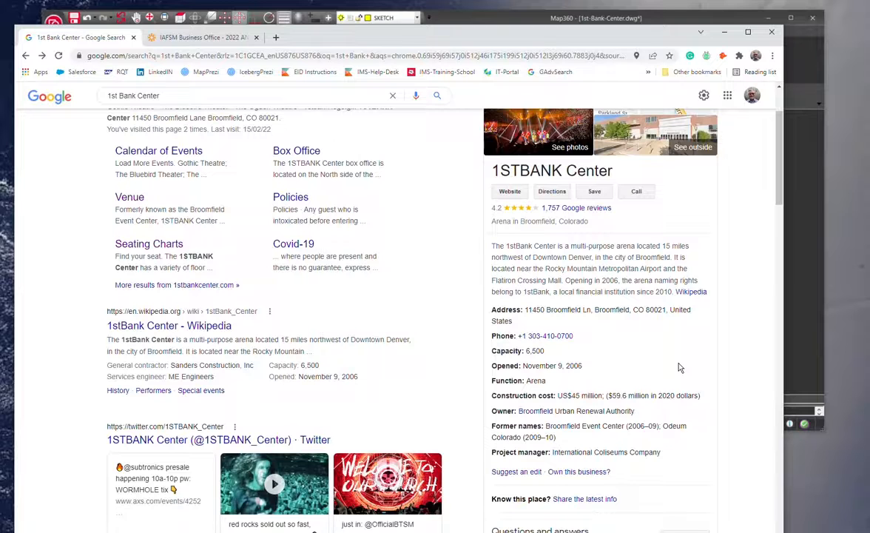
scroll(565, 363, up, 2)
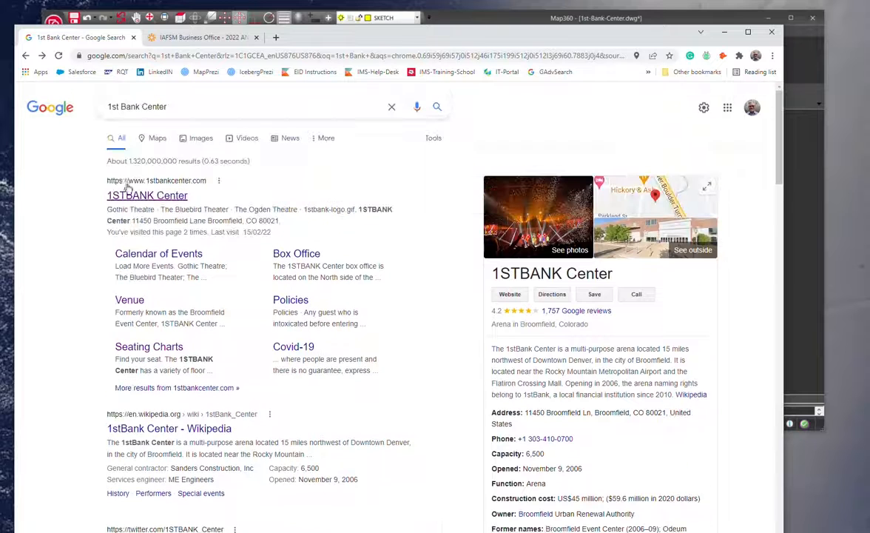
Open the 1st Bank Center location in Google Maps and zoom in on the arena.
click(145, 141)
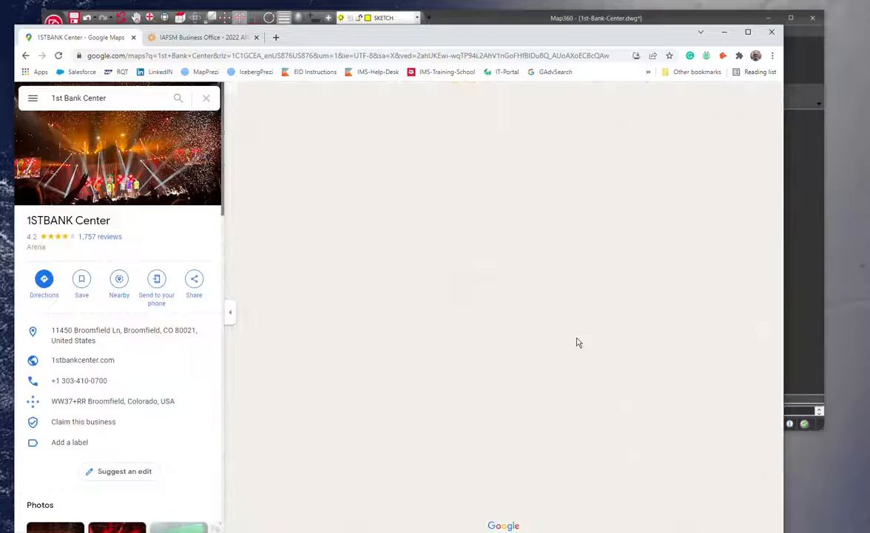
scroll(571, 348, down, 3)
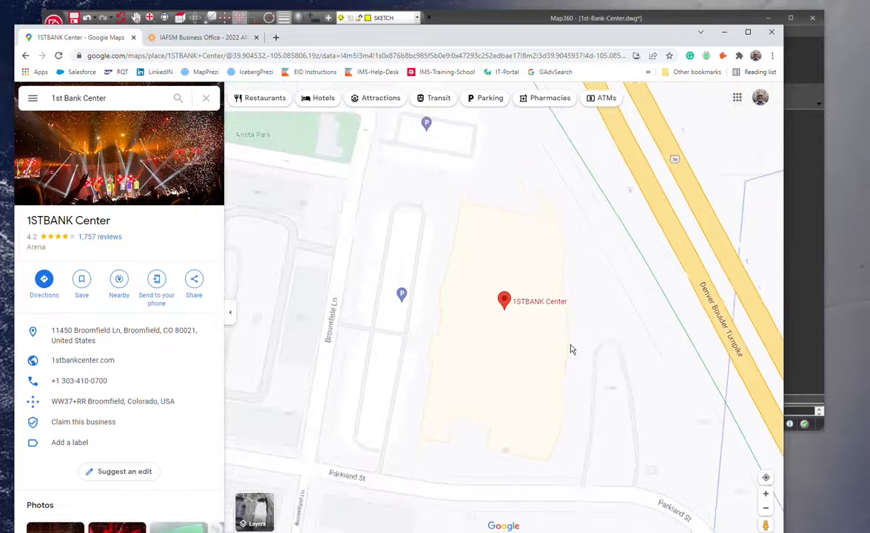
Enter Street View beside the arena and look around the parking area.
drag(762, 520, 427, 304)
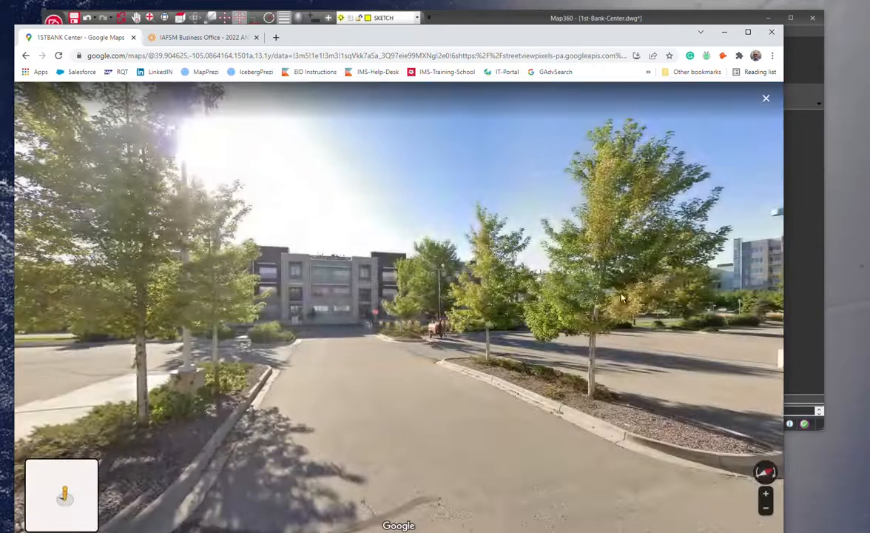
drag(403, 305, 588, 212)
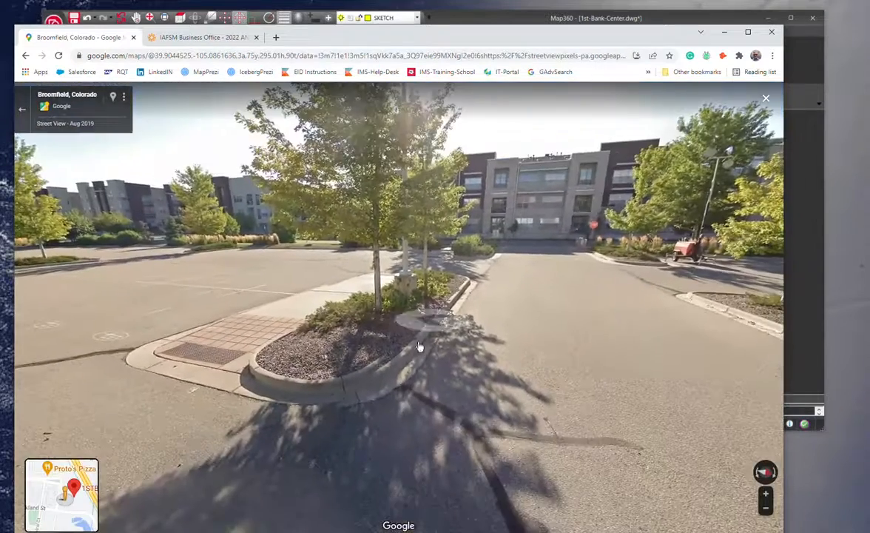
click(541, 310)
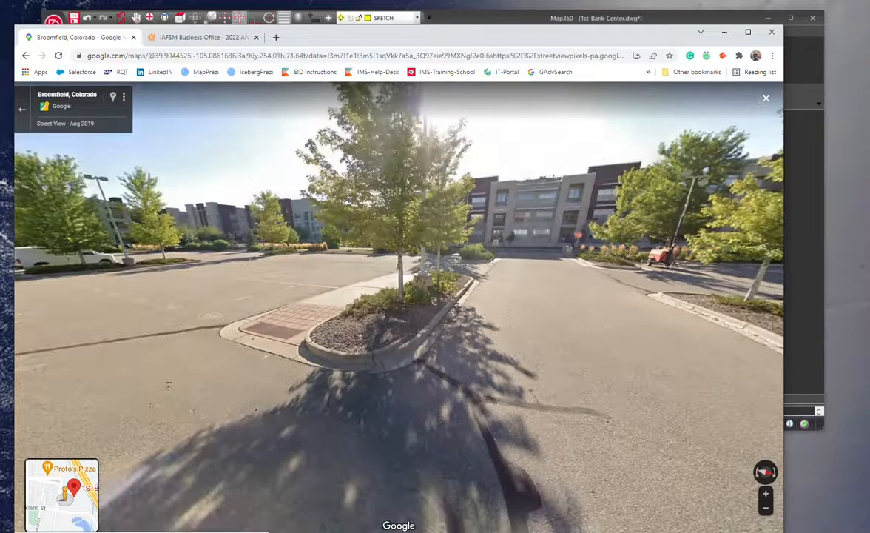
Leave Street View and orbit the 3D aerial view of the 1STBANK Center building.
click(766, 509)
click(765, 511)
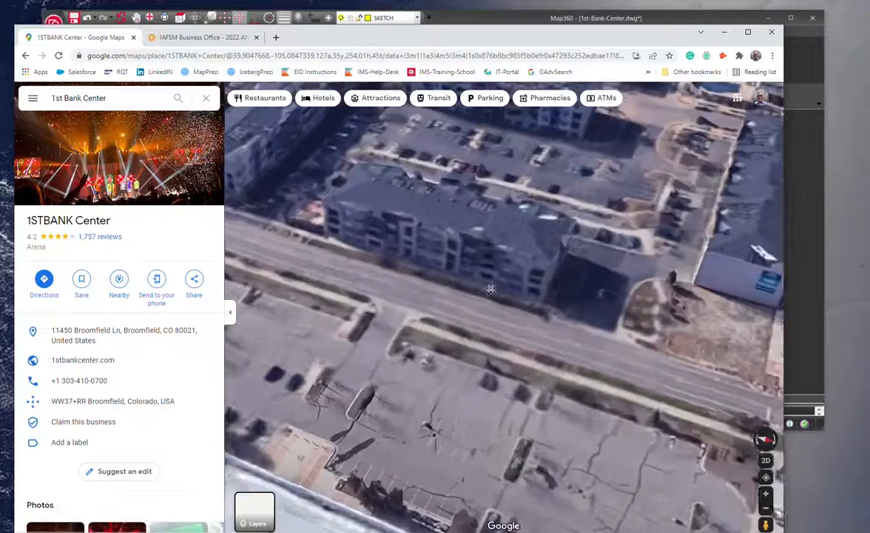
scroll(375, 430, down, 2)
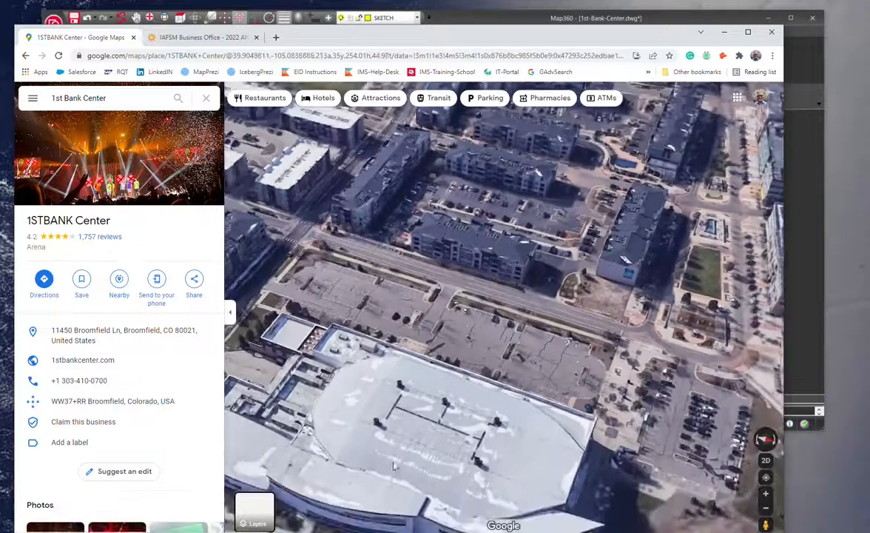
drag(399, 440, 490, 284)
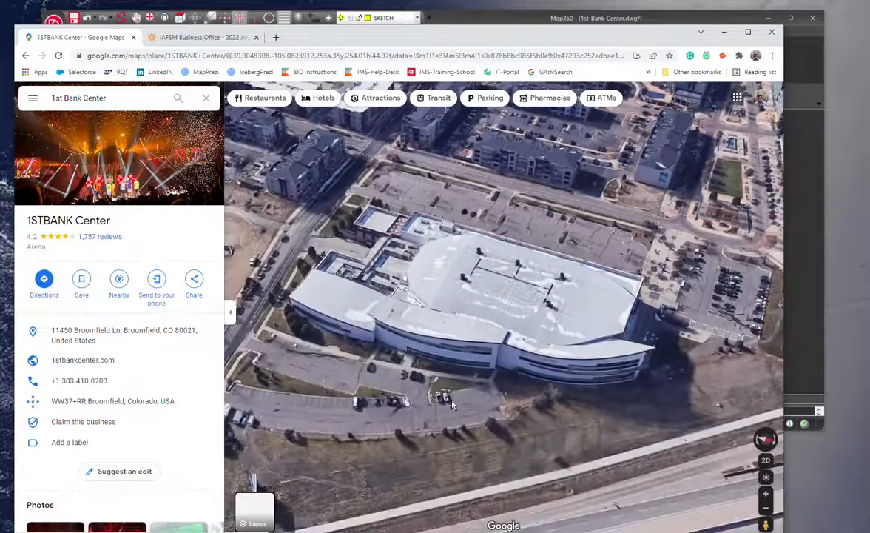
drag(723, 335, 446, 319)
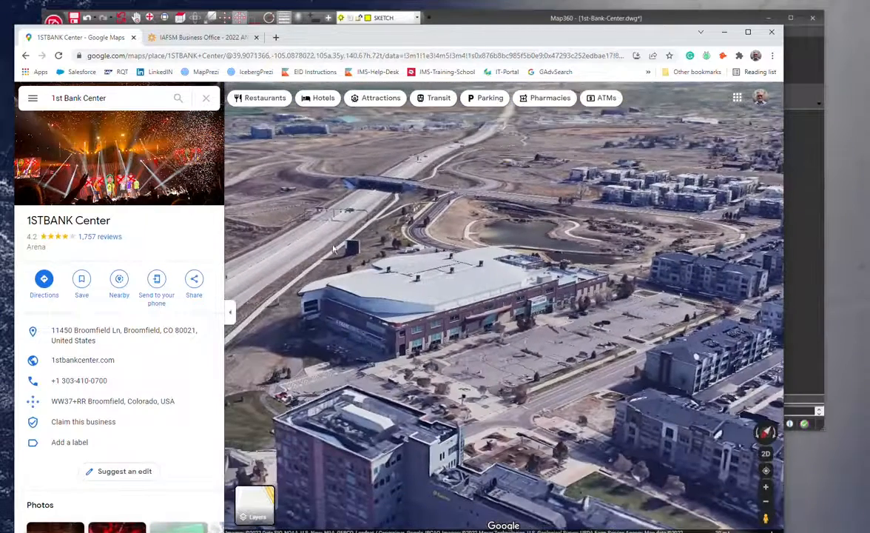
Look over the 1st Bank Center pictures folder, then move the folder and browser windows out of view.
drag(0, 148, 445, 99)
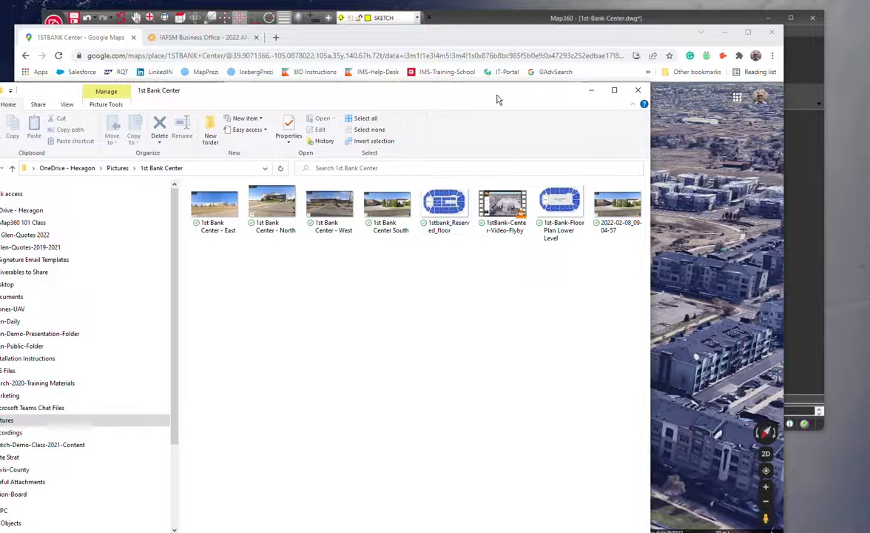
drag(496, 96, 0, 107)
click(519, 41)
drag(519, 42, 0, 65)
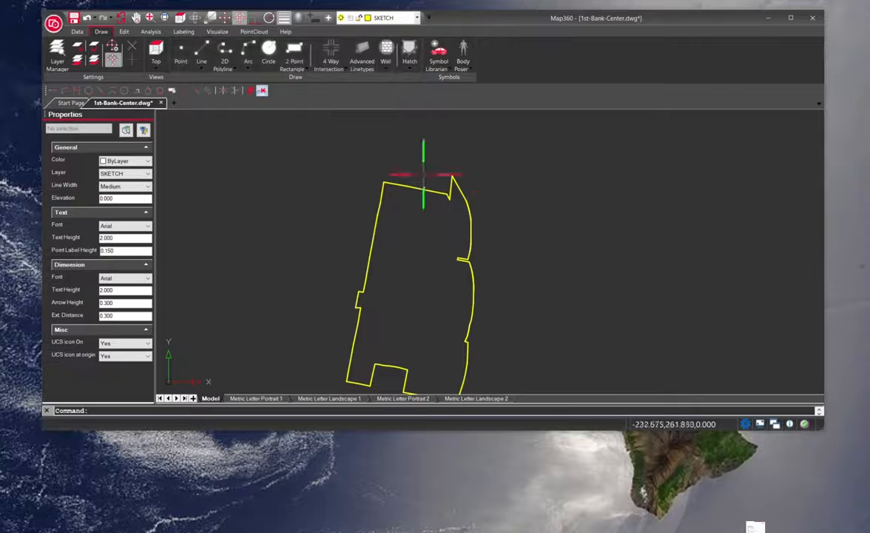
Turn on the IMAGERY layer so the aerial photo shows beneath the arena outline.
drag(496, 264, 468, 229)
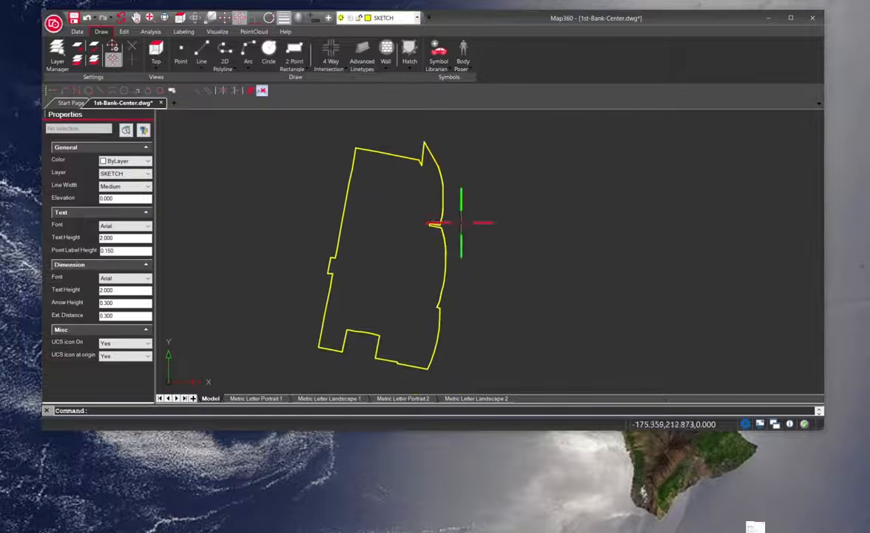
drag(823, 431, 847, 496)
click(417, 19)
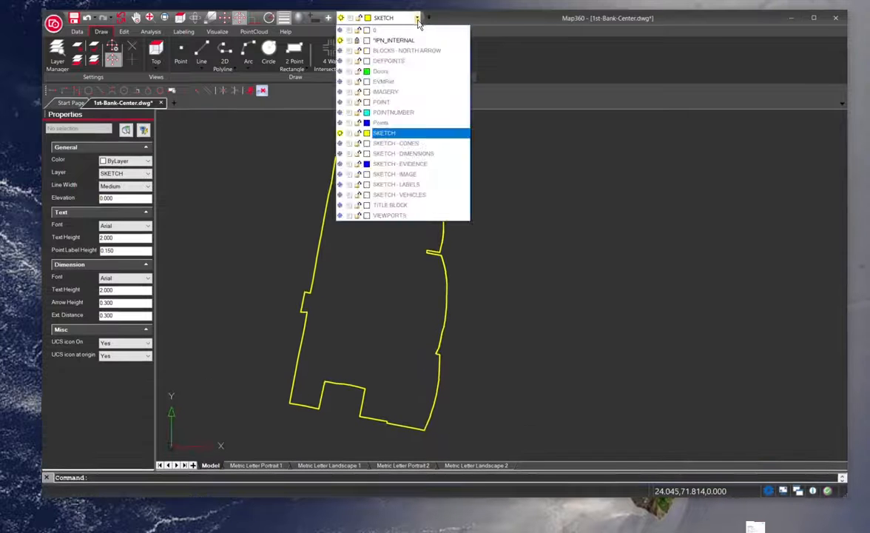
click(338, 92)
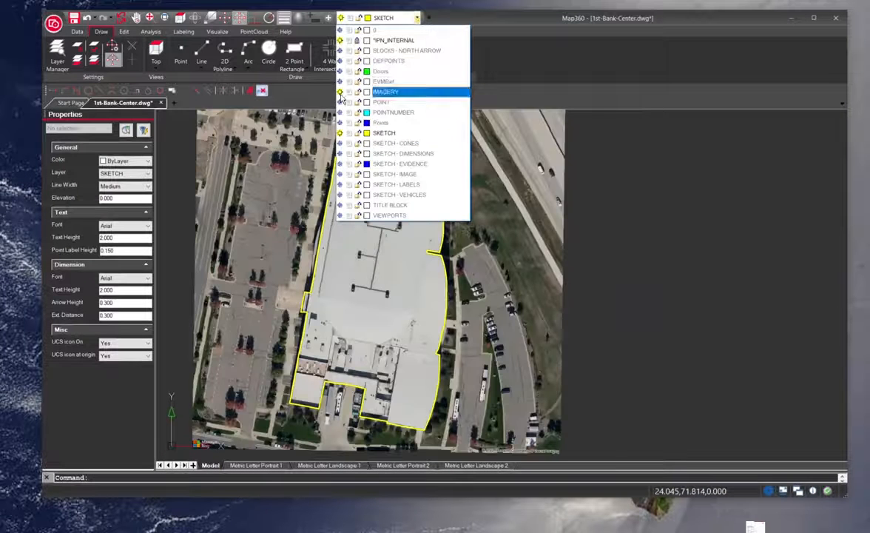
click(599, 213)
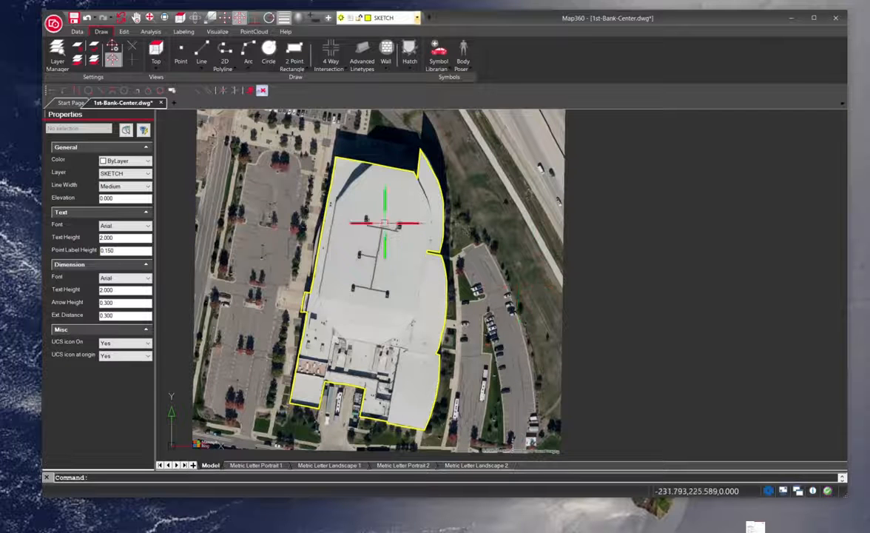
Turn on the POINT layer.
click(416, 19)
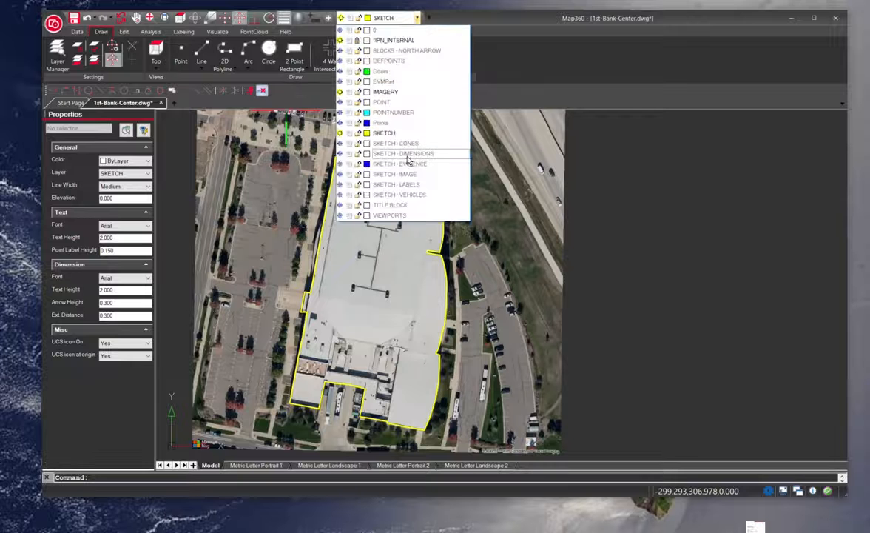
click(340, 102)
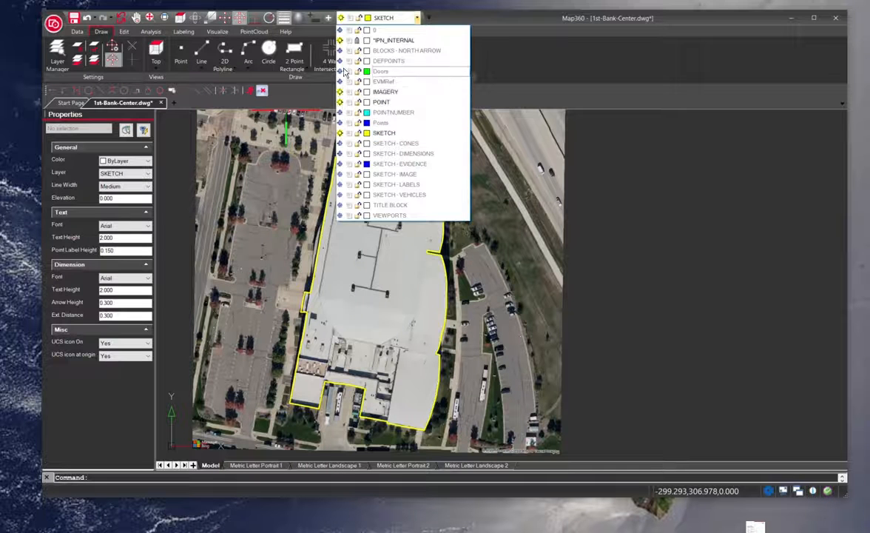
click(441, 335)
Try to freeze the current SKETCH layer.
click(181, 56)
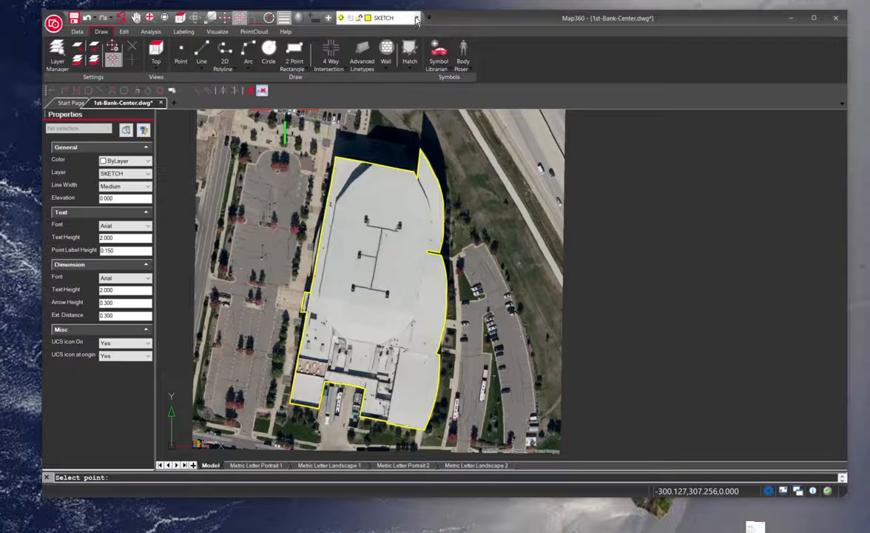
click(384, 59)
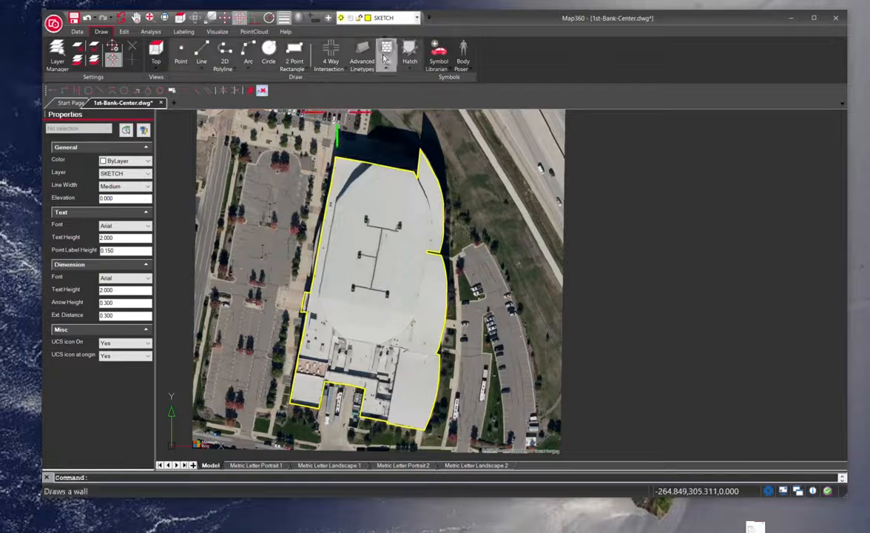
click(384, 18)
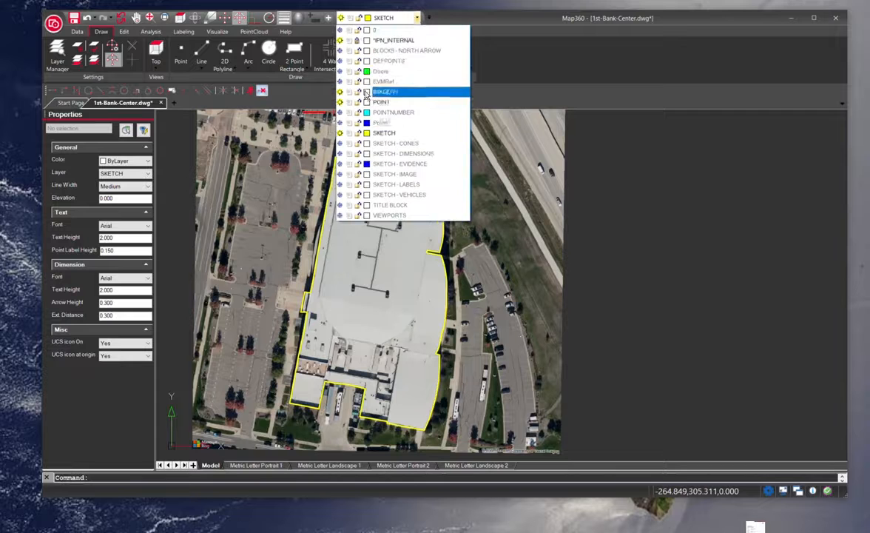
click(349, 133)
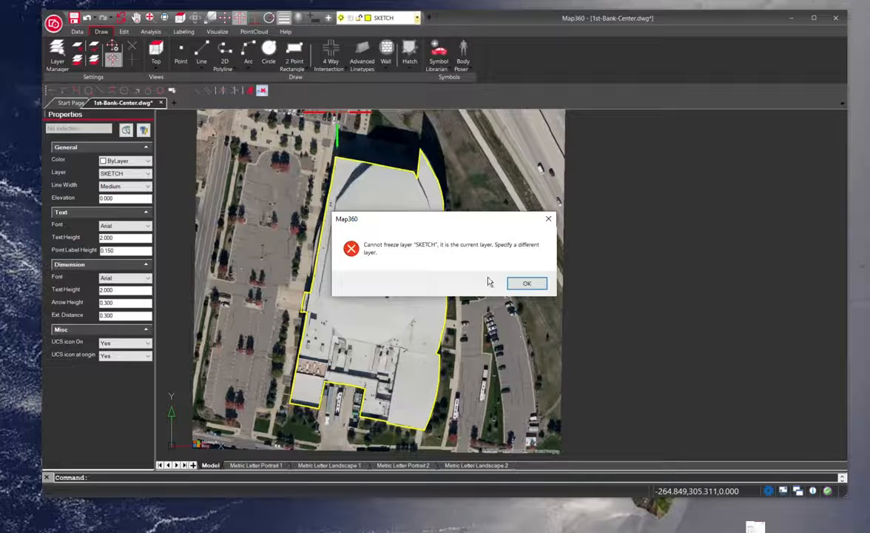
click(522, 284)
Make Points the current layer and turn off the IMAGERY layer.
click(389, 17)
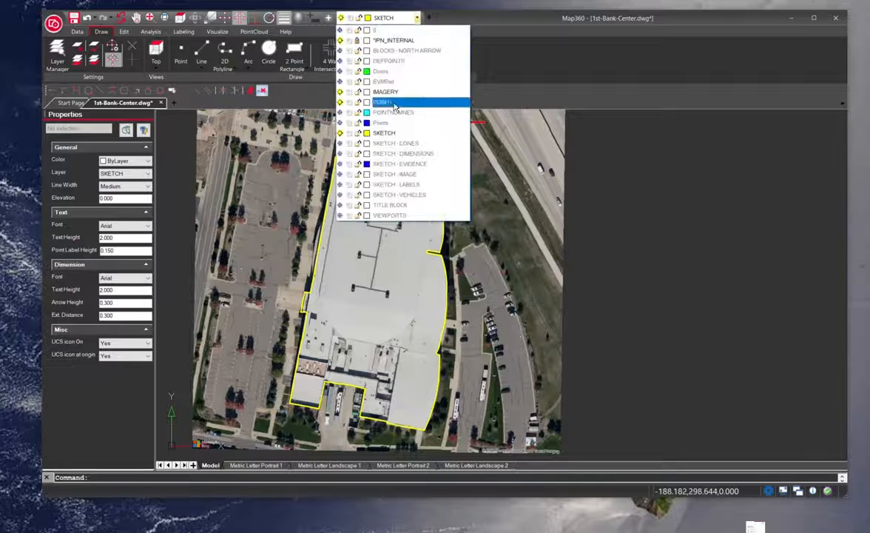
click(341, 124)
click(384, 18)
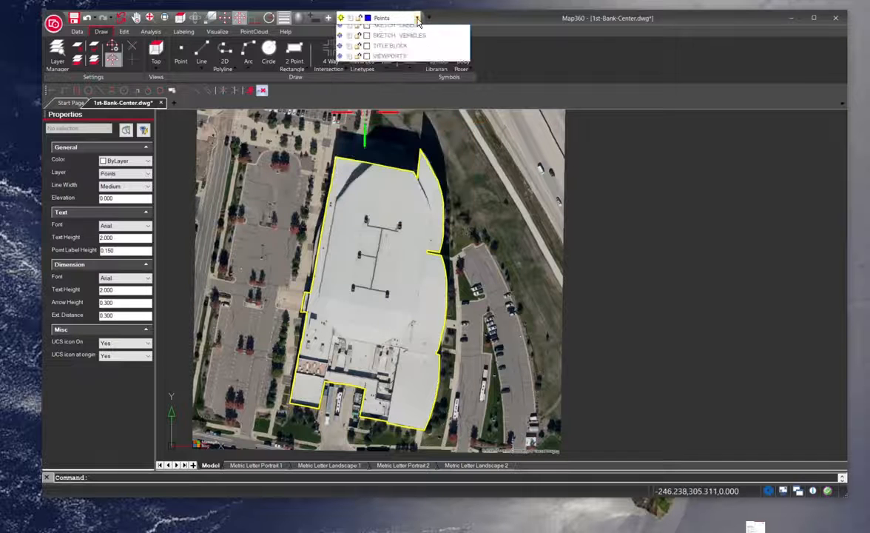
click(340, 92)
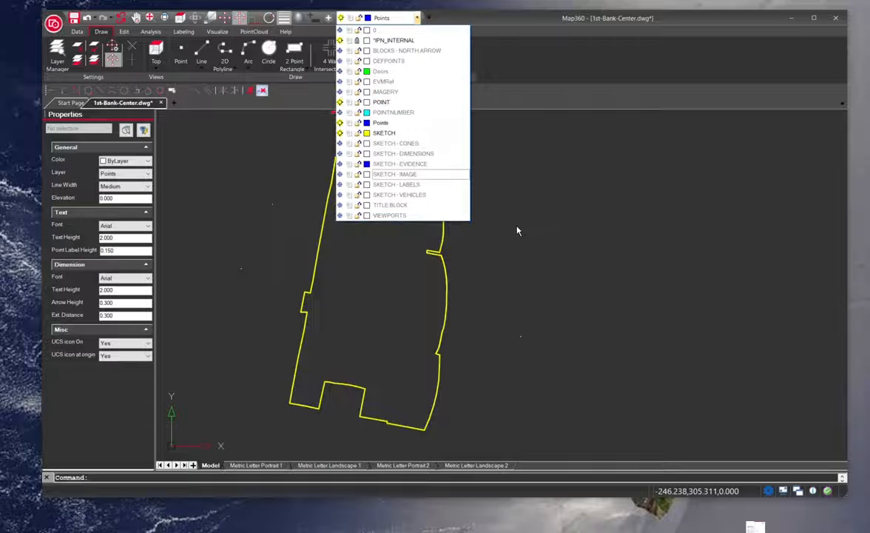
Turn the IMAGERY layer back on over the enlarged arena outline.
scroll(518, 229, up, 5)
scroll(481, 224, up, 2)
scroll(249, 225, up, 4)
scroll(262, 155, down, 6)
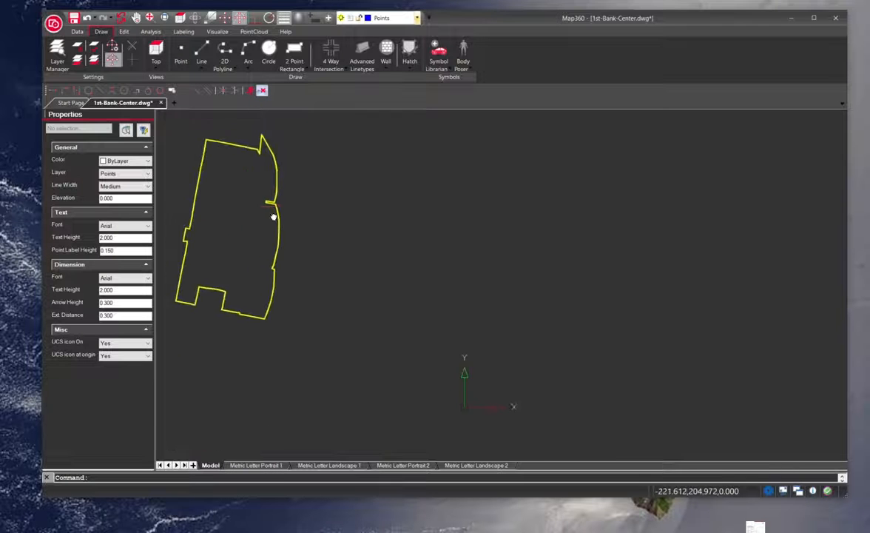
drag(273, 216, 402, 255)
scroll(405, 155, up, 3)
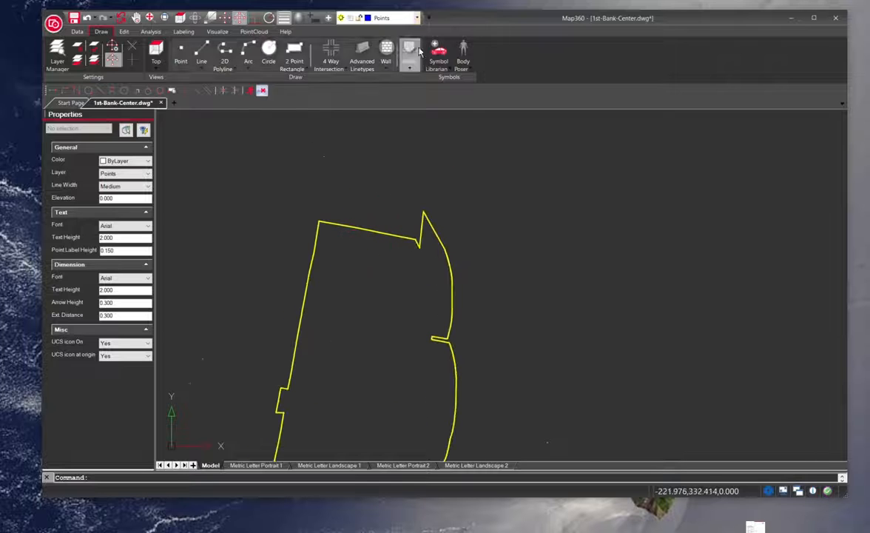
click(403, 18)
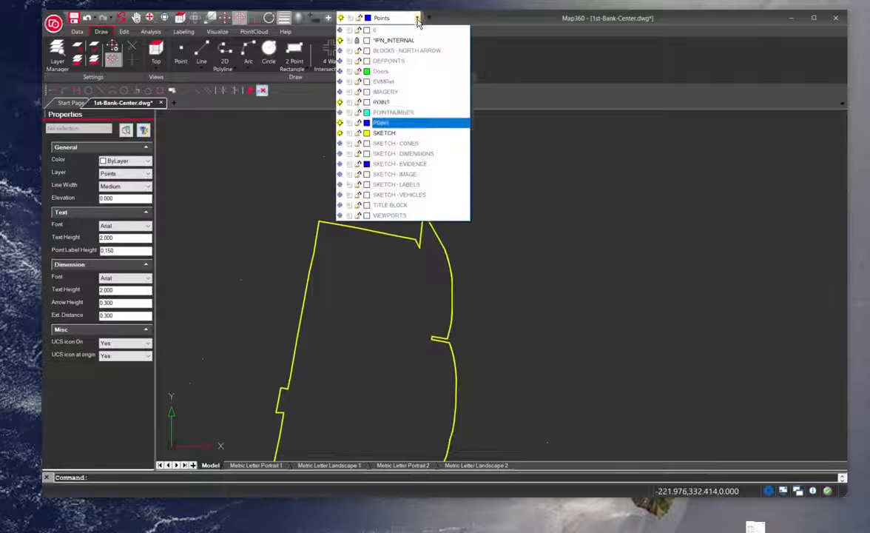
click(340, 90)
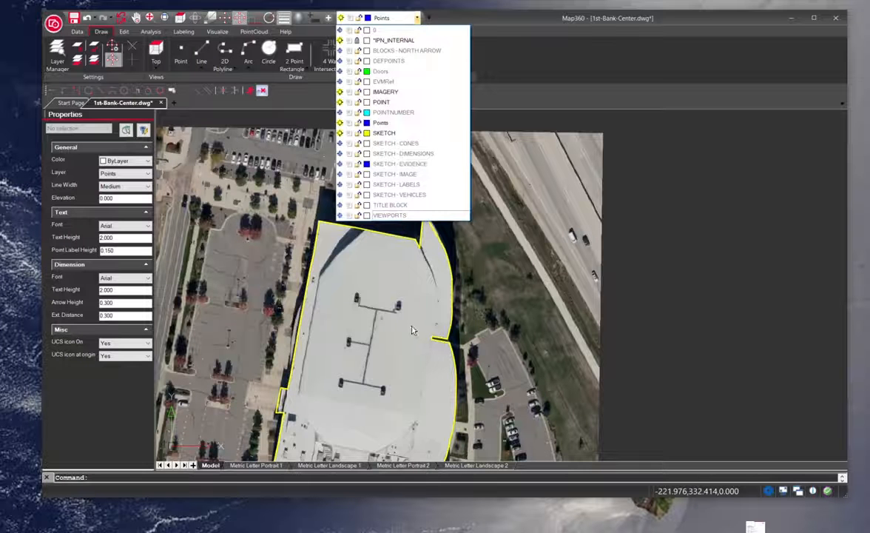
Make POINTNUMBER the current layer and turn on the SKETCH - DIMENSIONS layer.
click(348, 112)
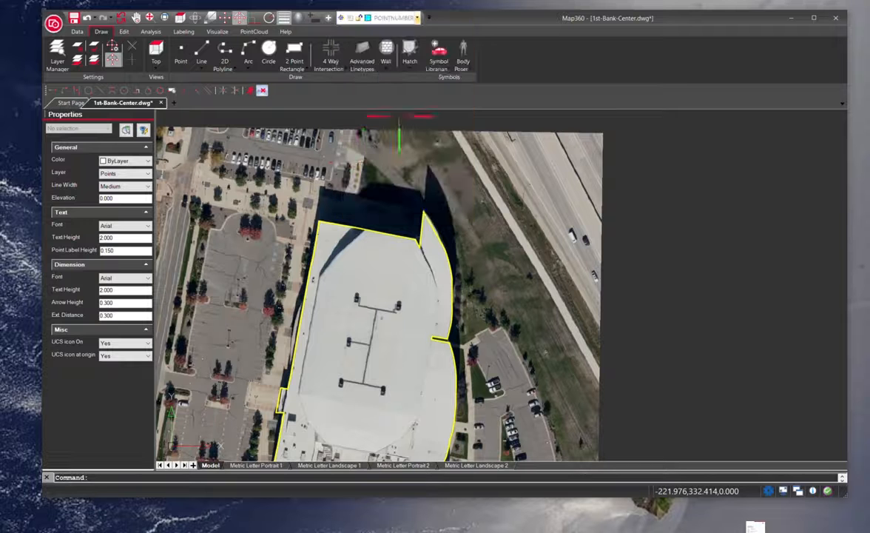
click(418, 18)
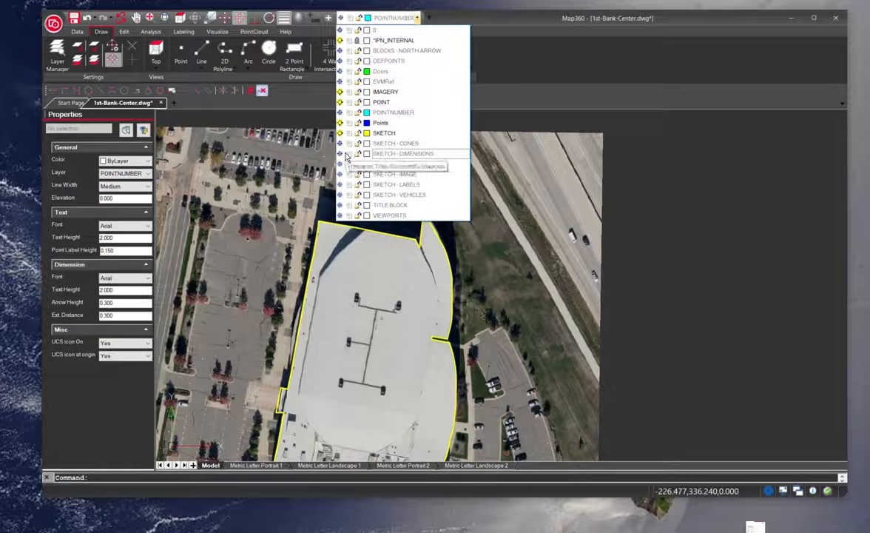
click(340, 153)
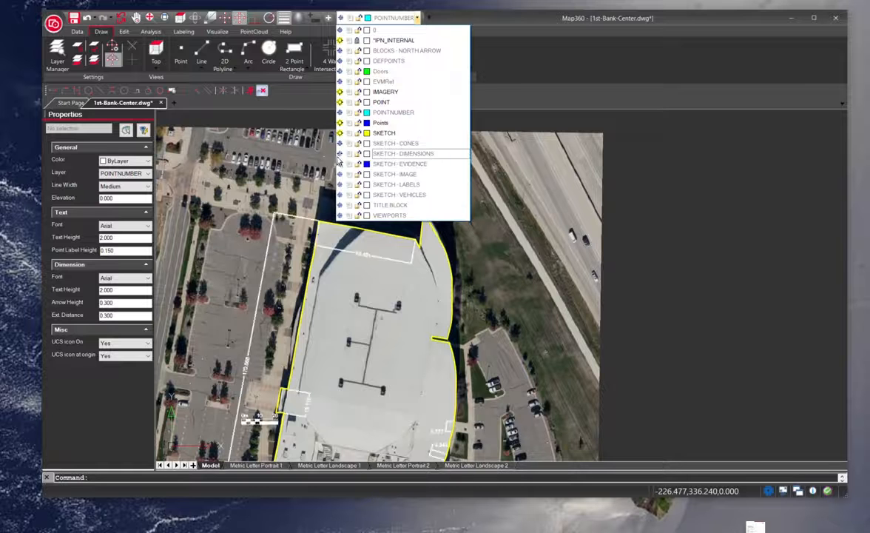
click(424, 231)
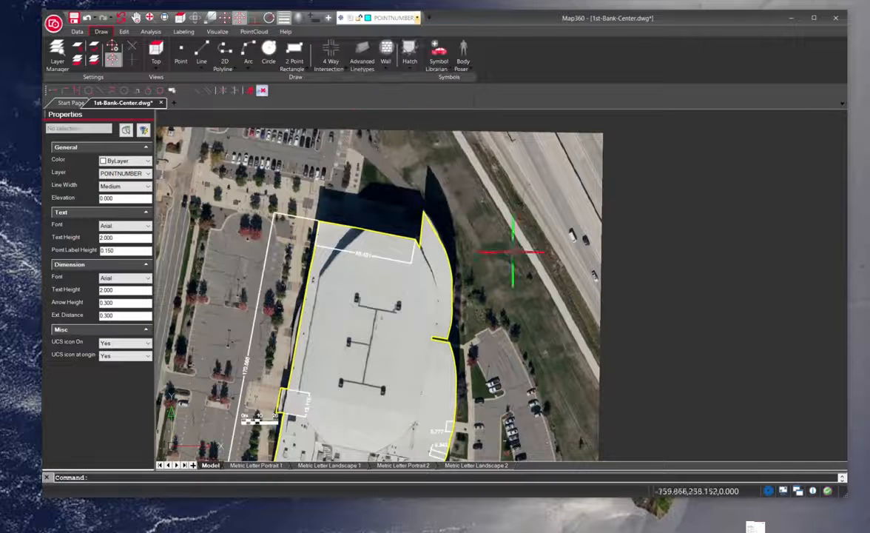
click(150, 31)
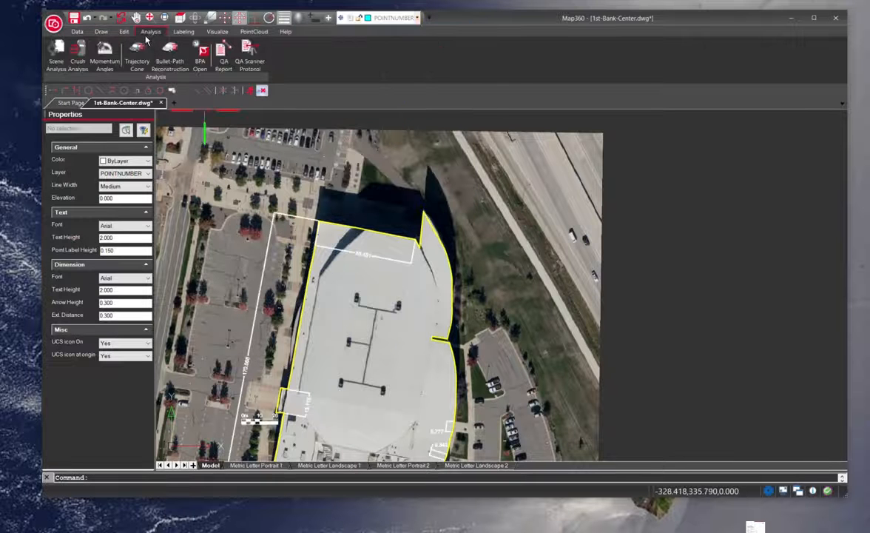
click(77, 33)
click(101, 33)
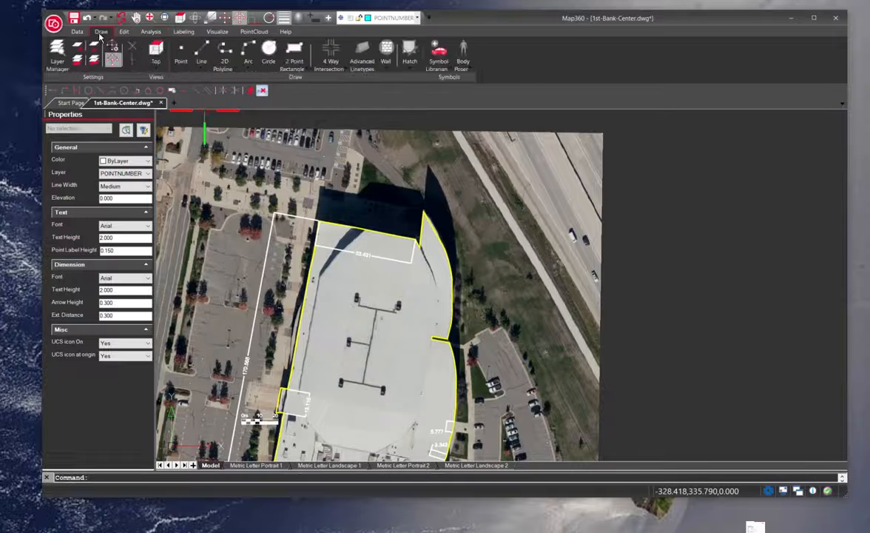
click(182, 32)
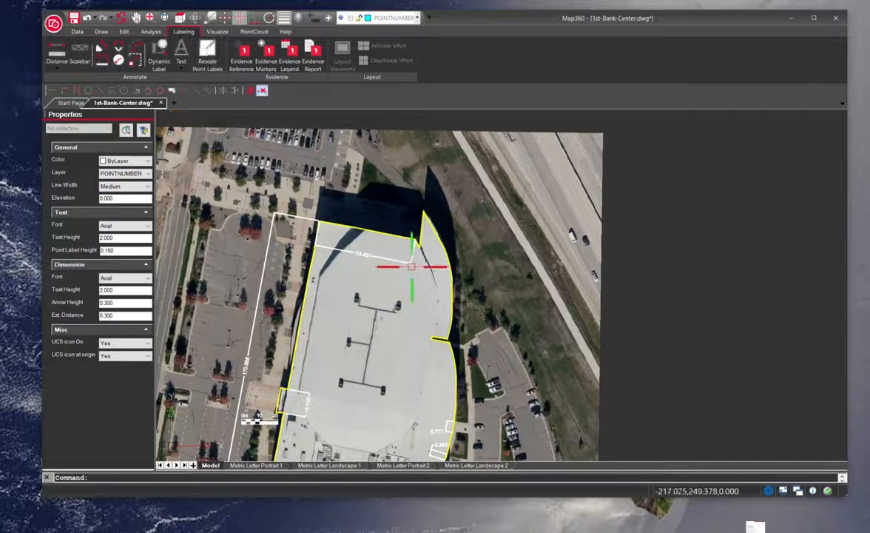
Turn on the Doors layer over the arena imagery.
mouse_move(366, 338)
mouse_down()
mouse_move(416, 196)
mouse_move(412, 247)
mouse_up()
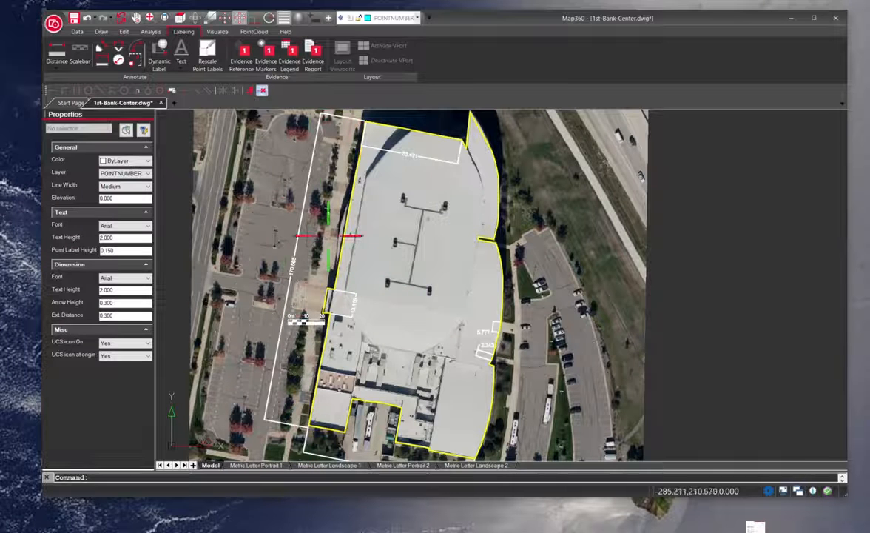
drag(429, 199, 423, 191)
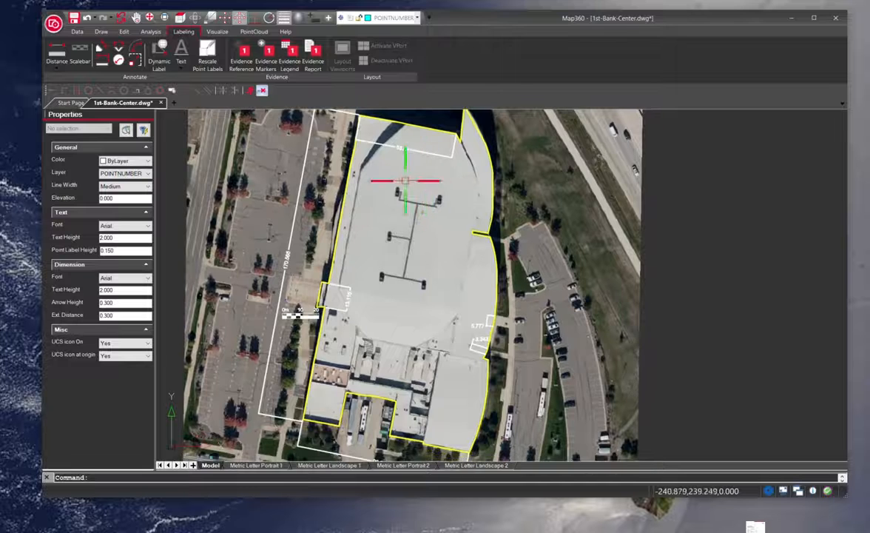
scroll(388, 258, up, 3)
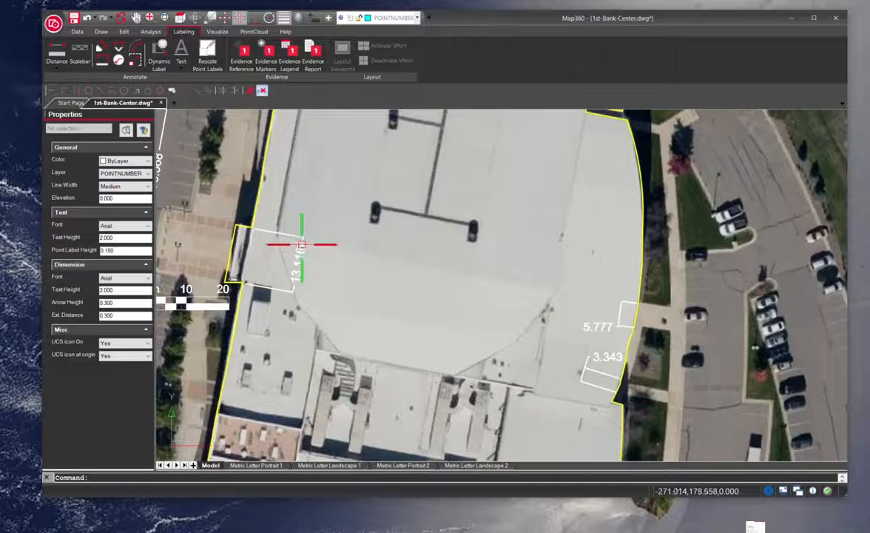
scroll(326, 270, down, 3)
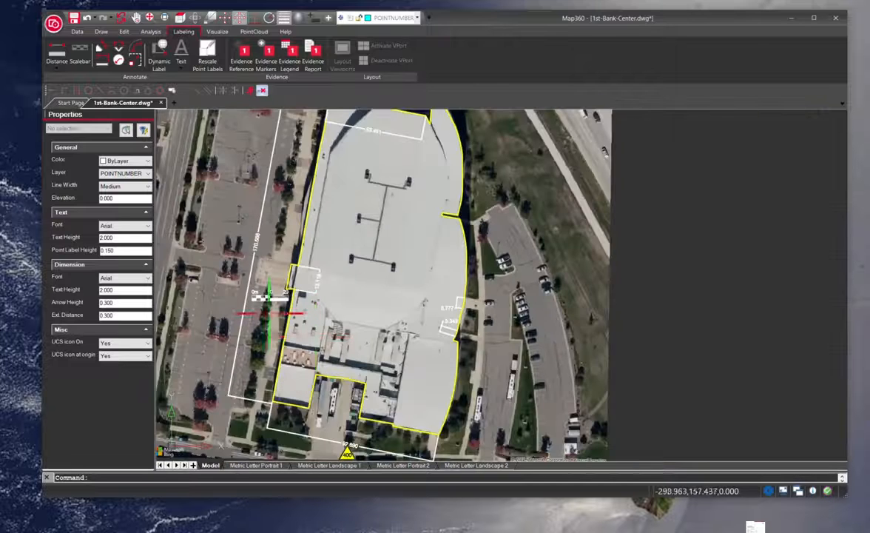
drag(362, 346, 375, 213)
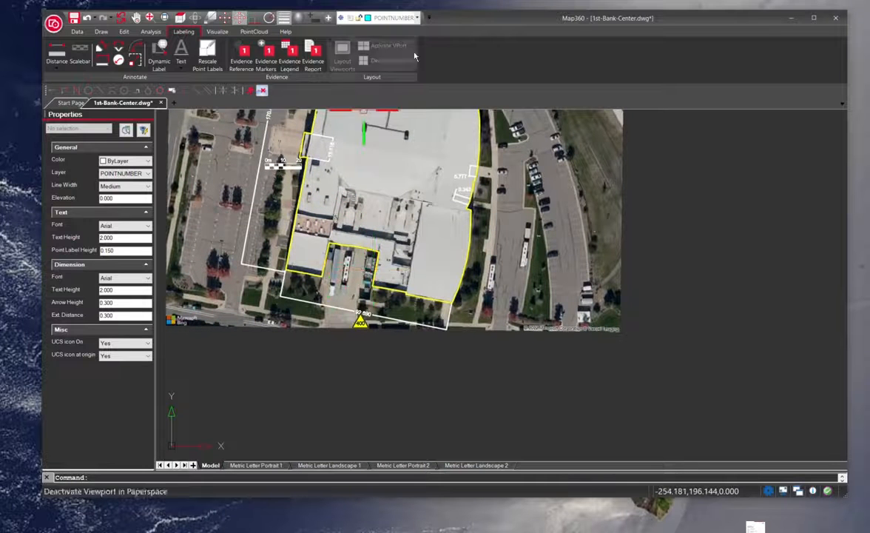
click(416, 18)
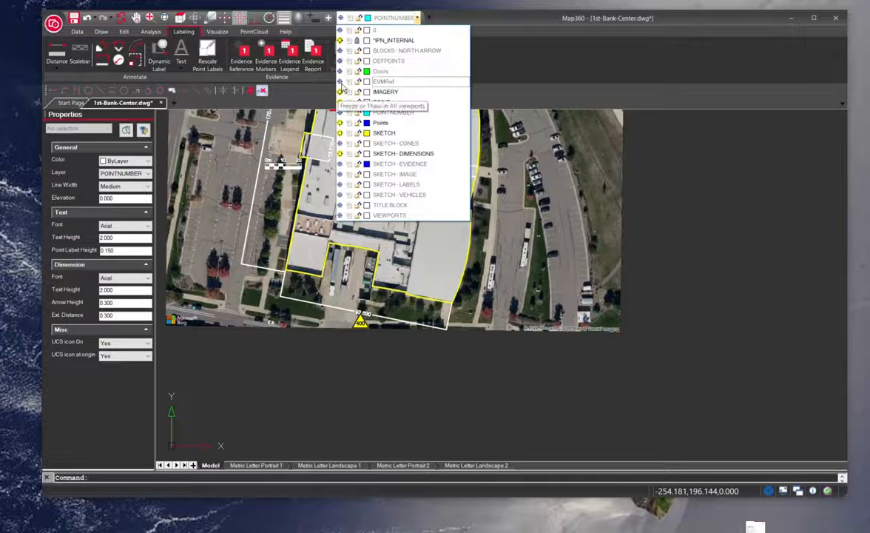
click(341, 71)
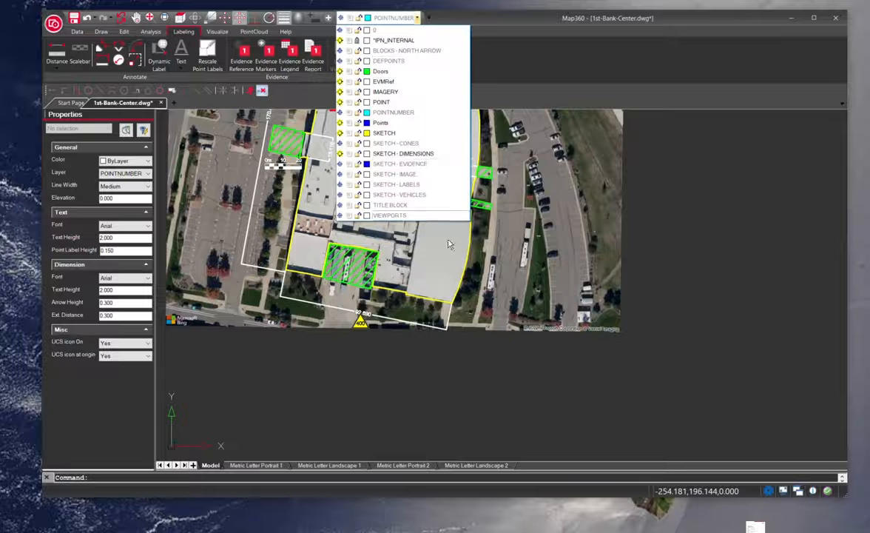
Zoom and pan around the arena to examine the door areas and dimensions.
scroll(411, 200, up, 1)
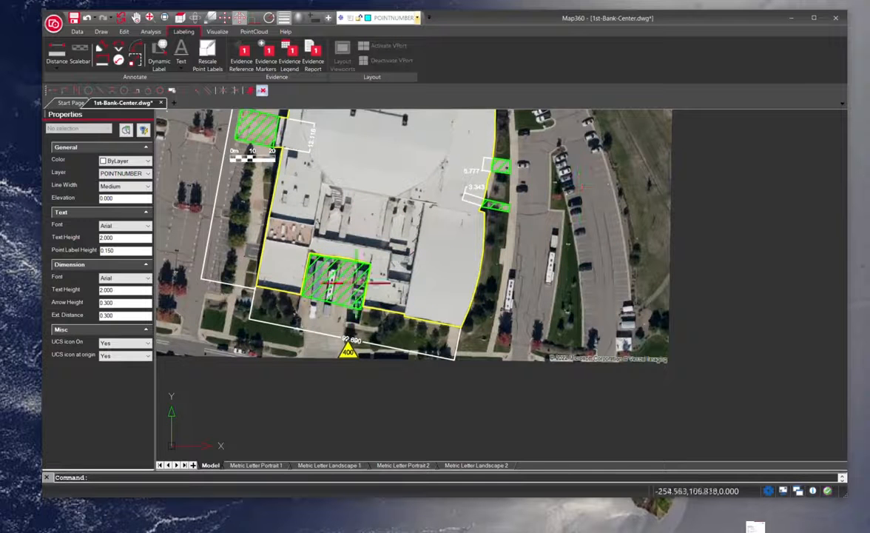
drag(361, 162, 392, 254)
scroll(392, 253, down, 3)
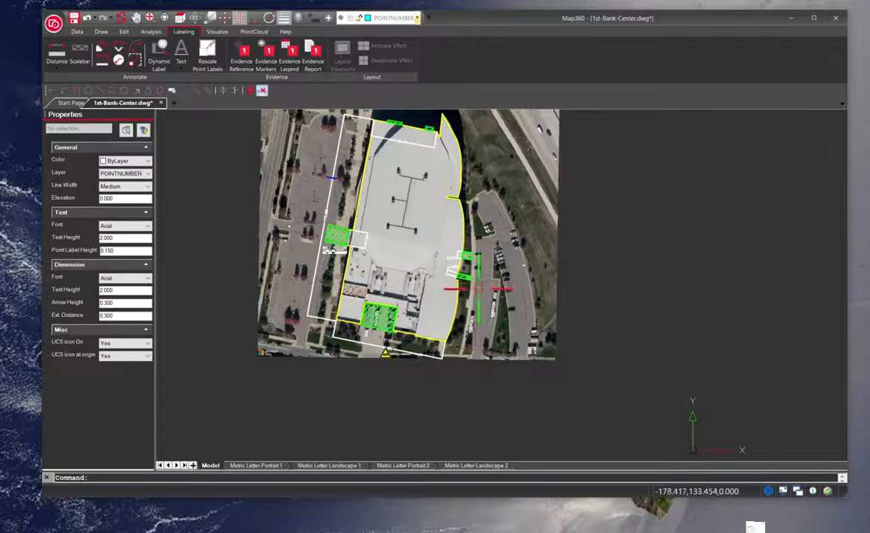
scroll(466, 289, up, 1)
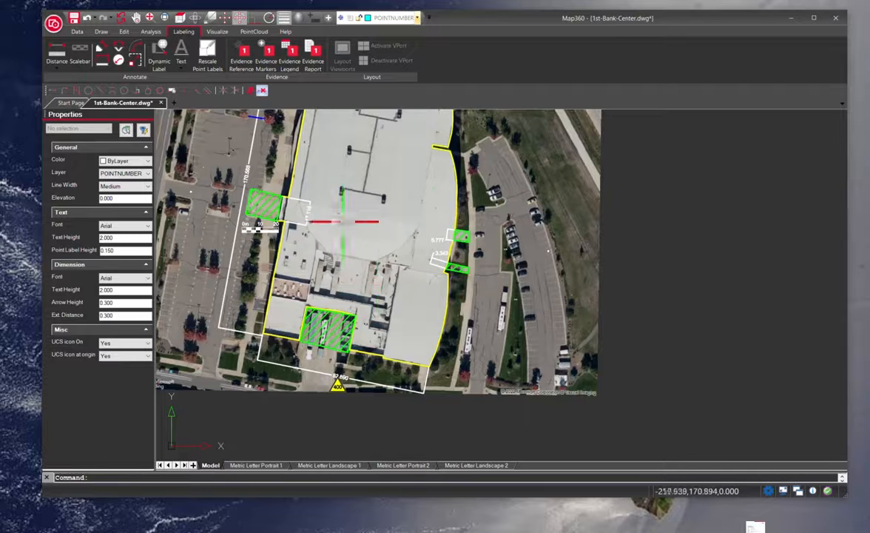
scroll(355, 248, down, 2)
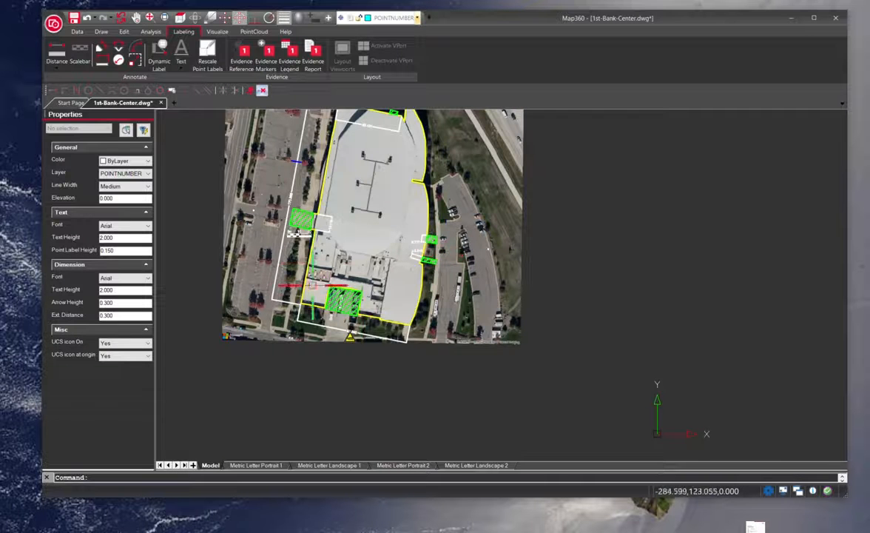
scroll(290, 197, up, 3)
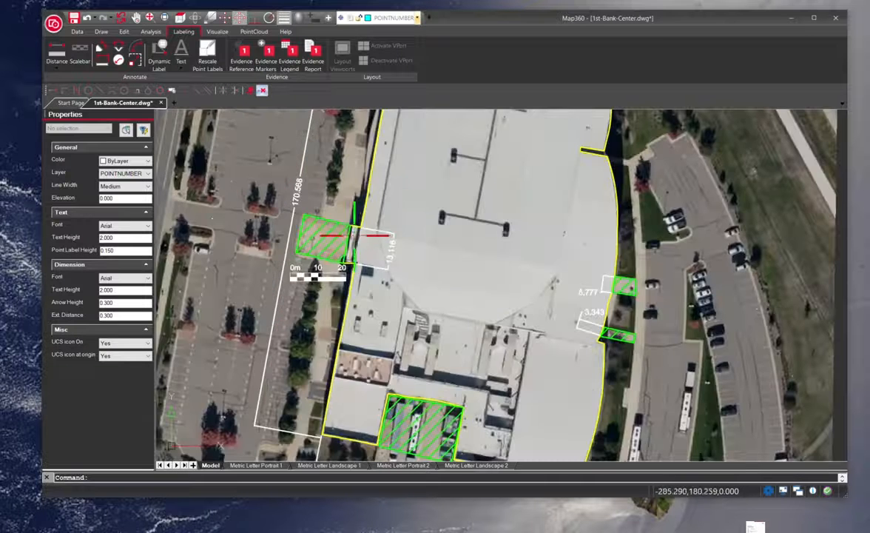
scroll(355, 244, down, 3)
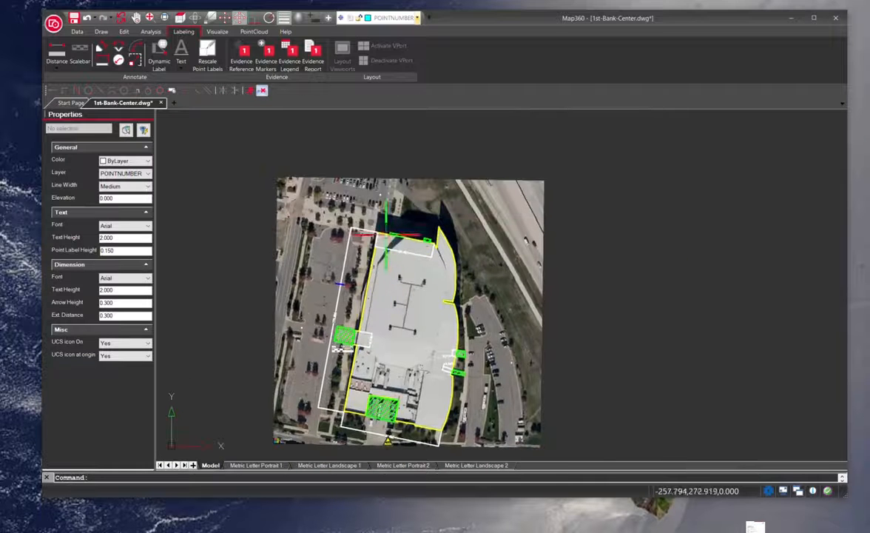
scroll(426, 228, up, 4)
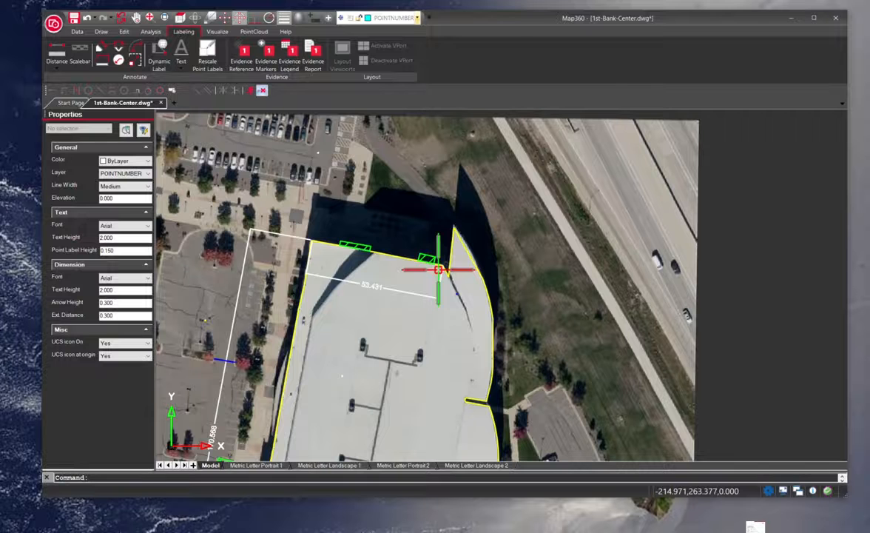
scroll(329, 366, down, 3)
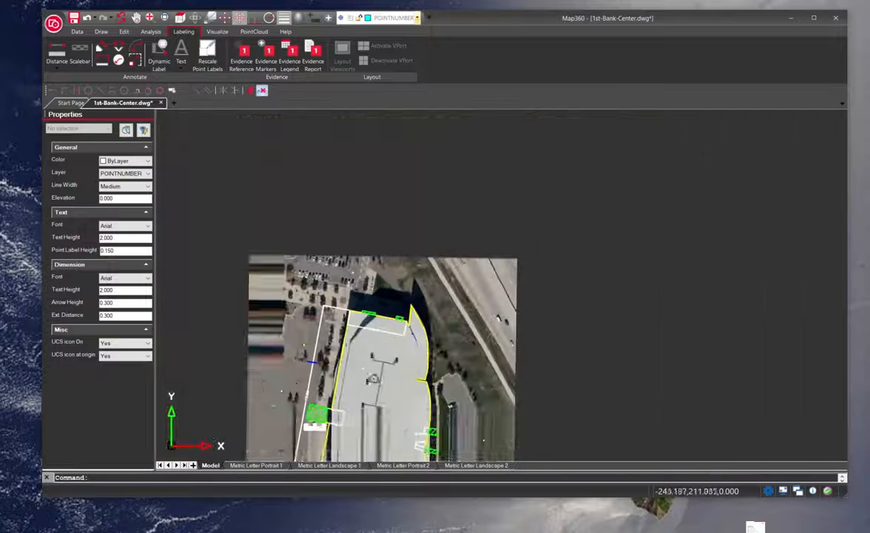
scroll(408, 271, down, 2)
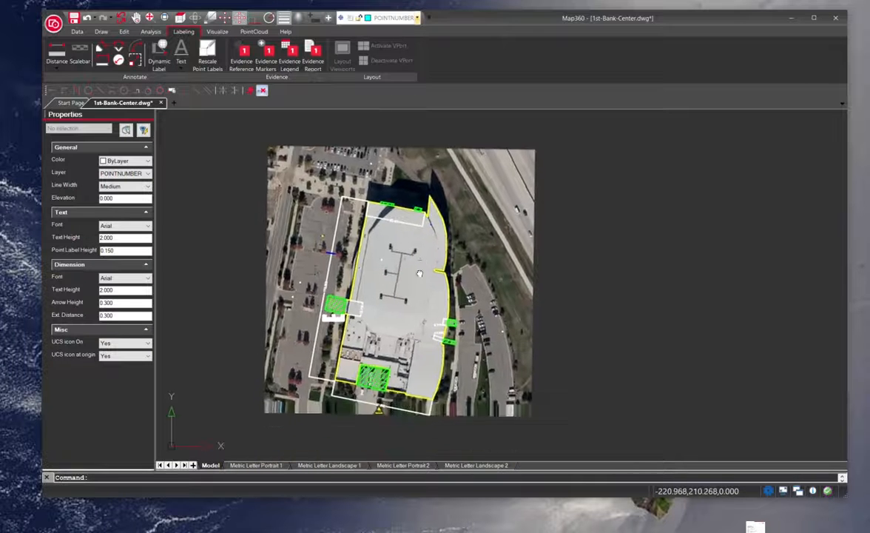
scroll(393, 314, up, 2)
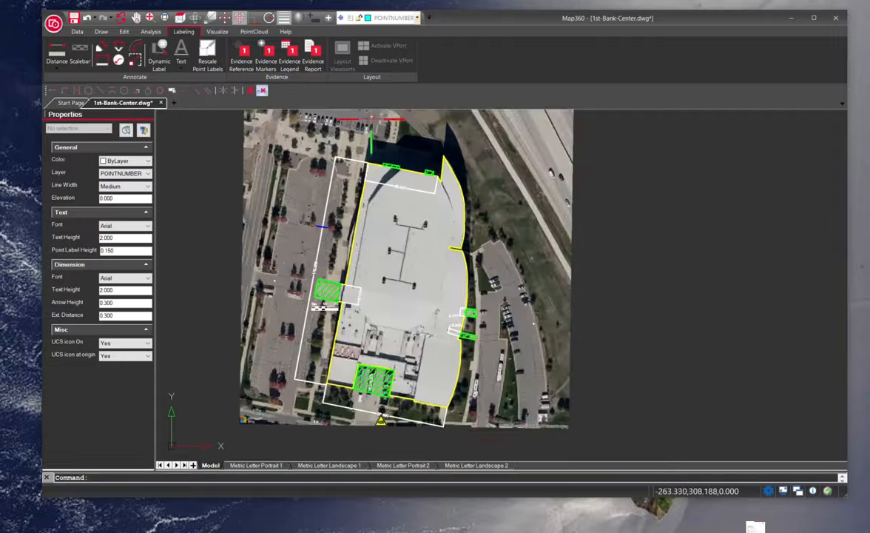
Thaw the BLOCKS - NORTH ARROW layer and try to freeze the current POINTNUMBER layer.
click(416, 18)
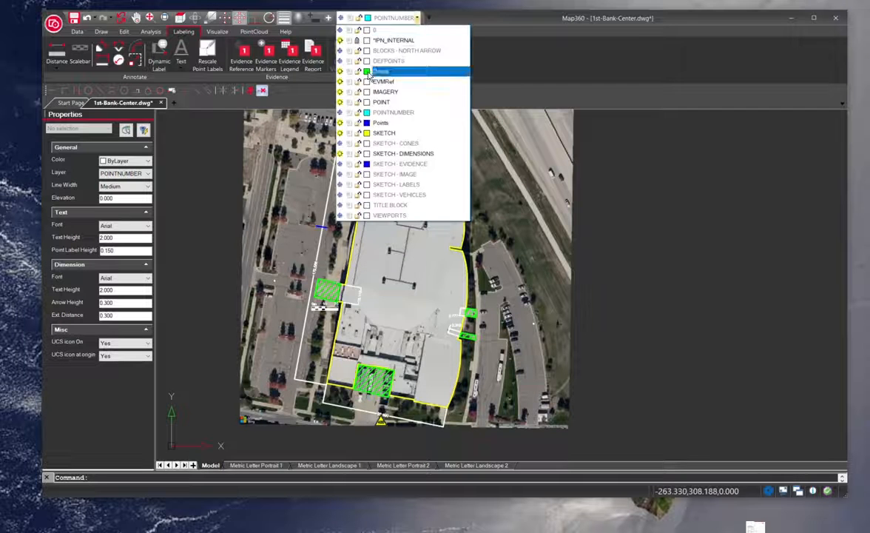
click(339, 51)
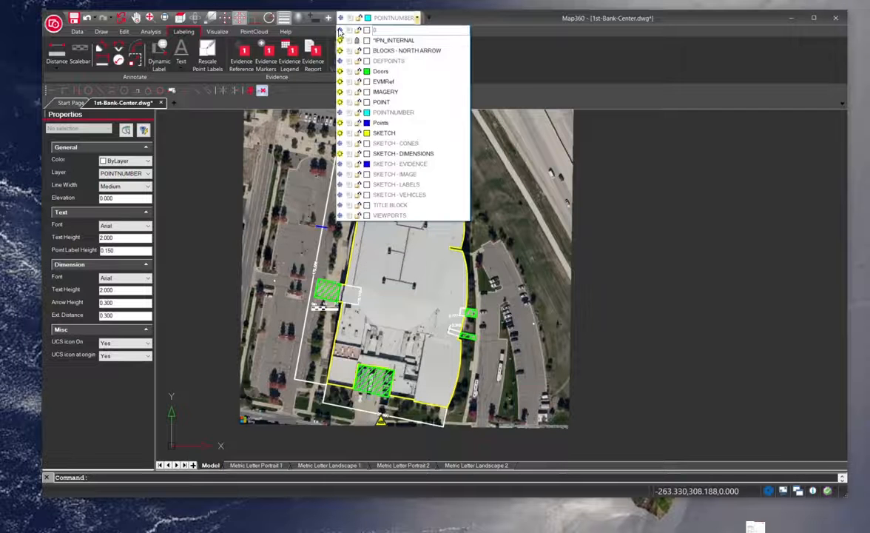
click(349, 112)
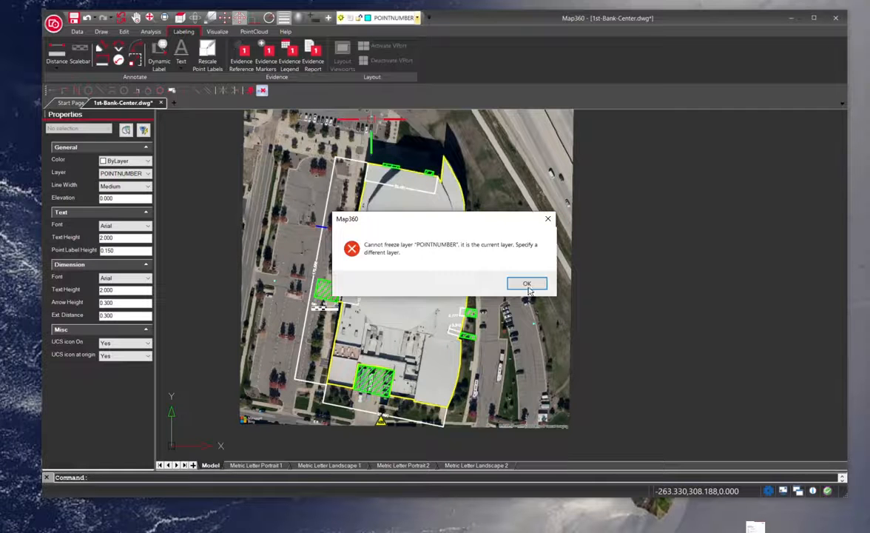
click(527, 283)
Thaw the SKETCH - CONES through SKETCH - VEHICLES layers plus TITLE BLOCK and VIEWPORTS.
click(392, 18)
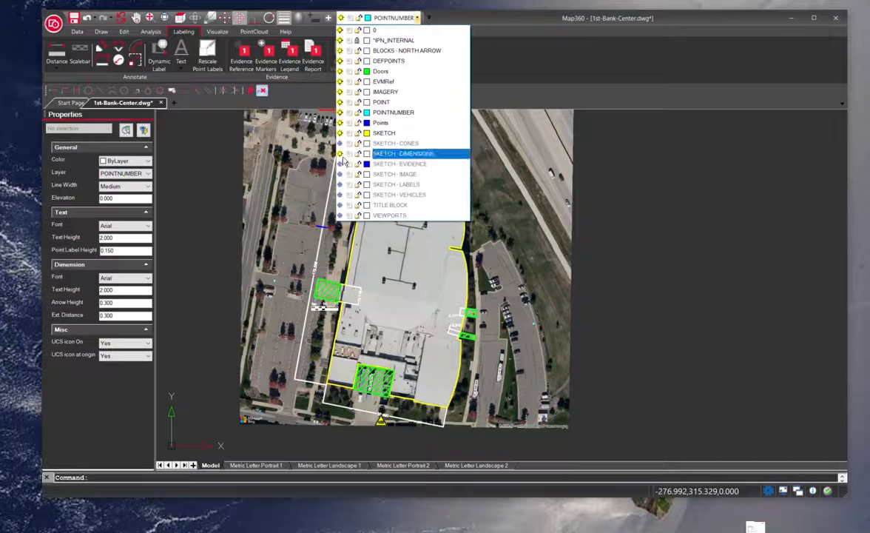
click(339, 143)
click(339, 154)
click(339, 163)
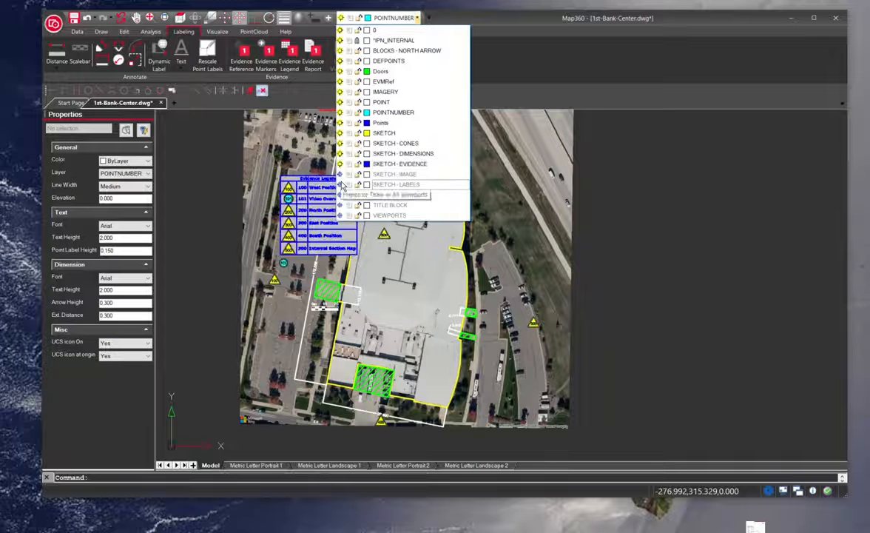
click(339, 175)
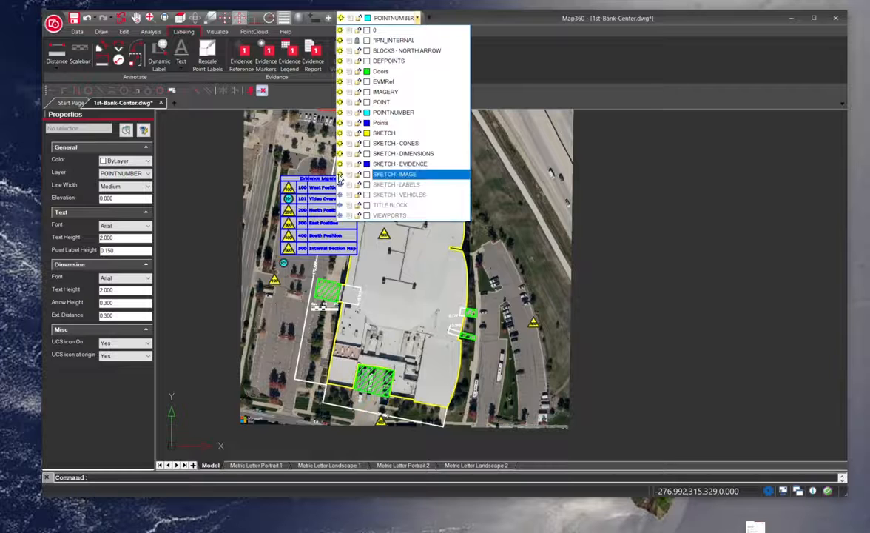
click(339, 184)
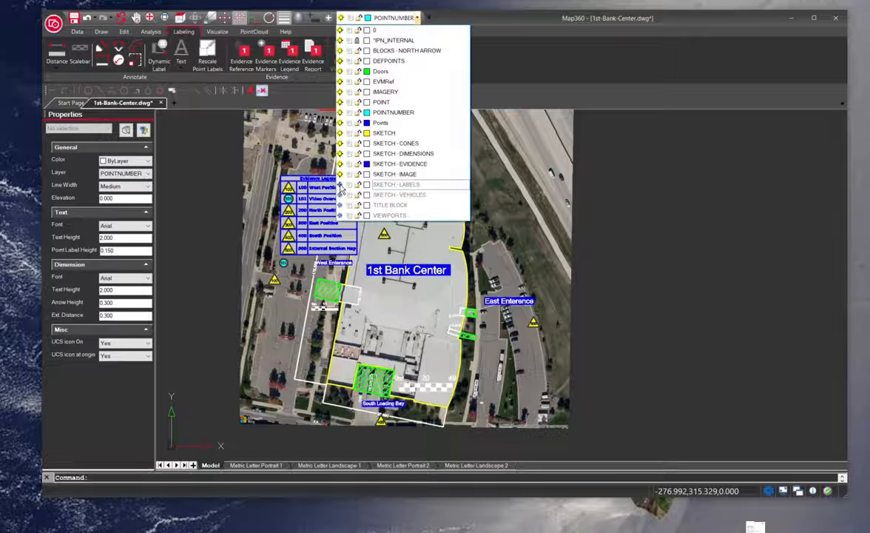
click(340, 194)
click(340, 205)
click(340, 215)
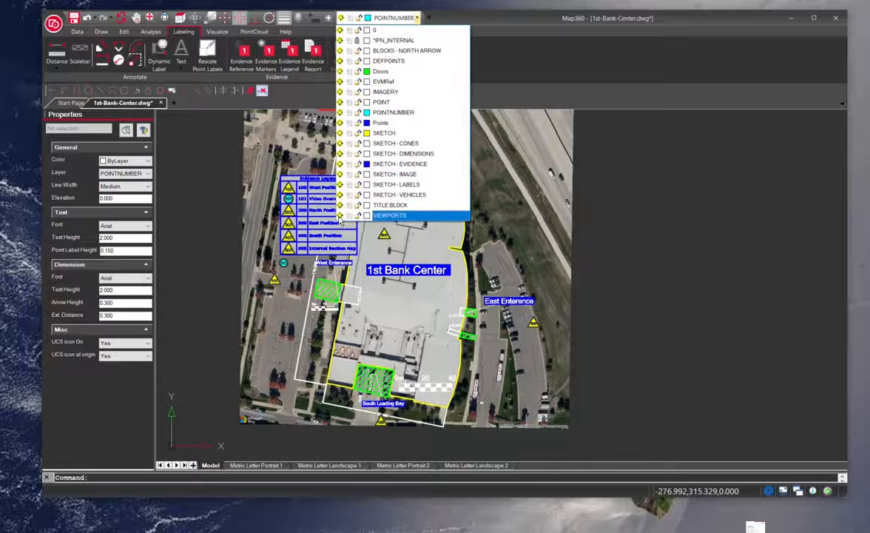
click(640, 232)
Zoom in to review the labeled arena diagram and evidence legend.
scroll(314, 300, up, 2)
scroll(343, 316, down, 3)
scroll(358, 245, up, 1)
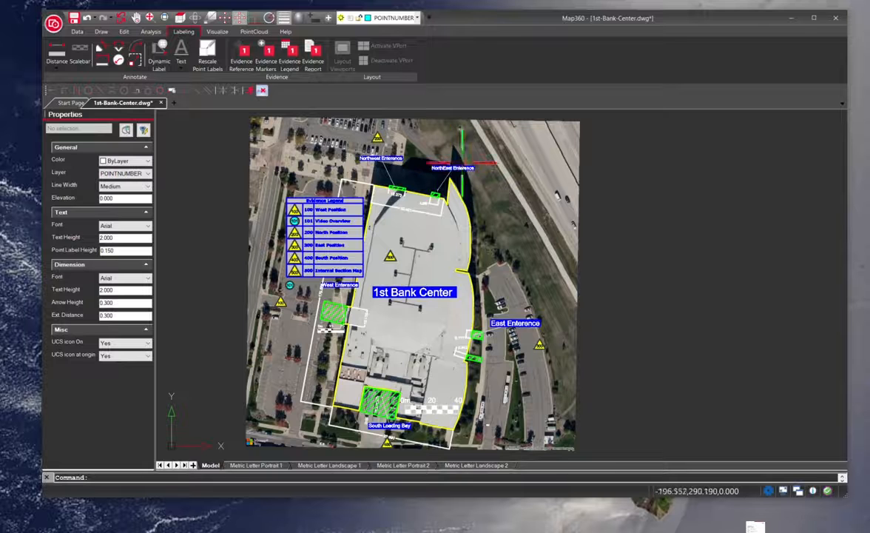
scroll(421, 213, up, 1)
scroll(441, 220, up, 1)
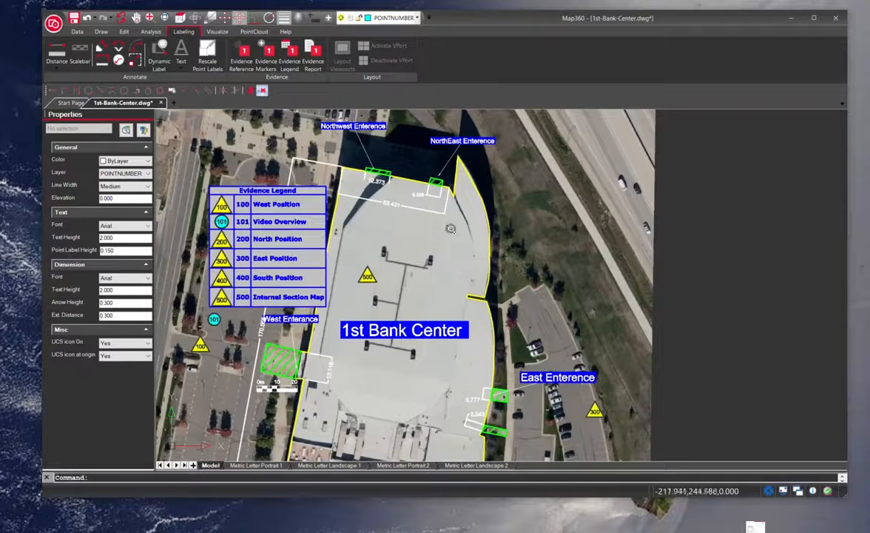
scroll(356, 411, down, 1)
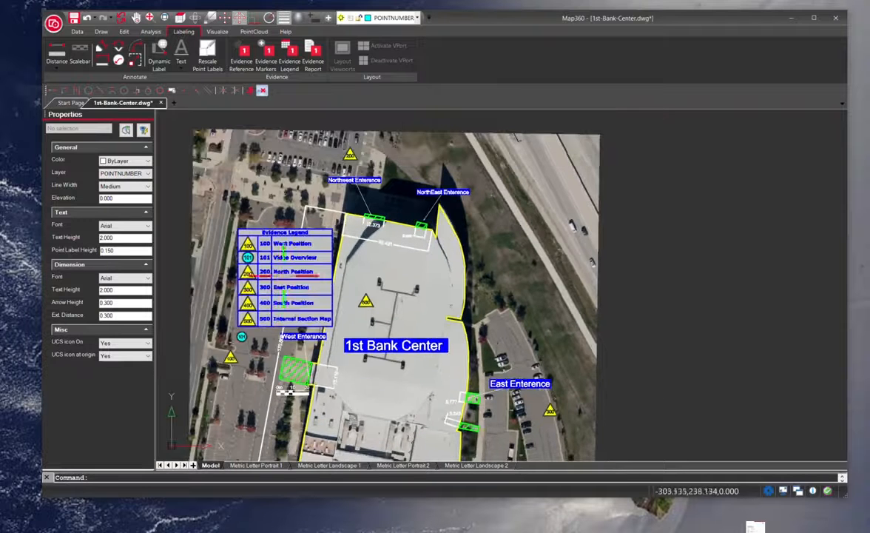
Open the Evidence Markers dialog, review the attached photo files in the 1st Bank Center folder, and close it.
scroll(379, 361, down, 1)
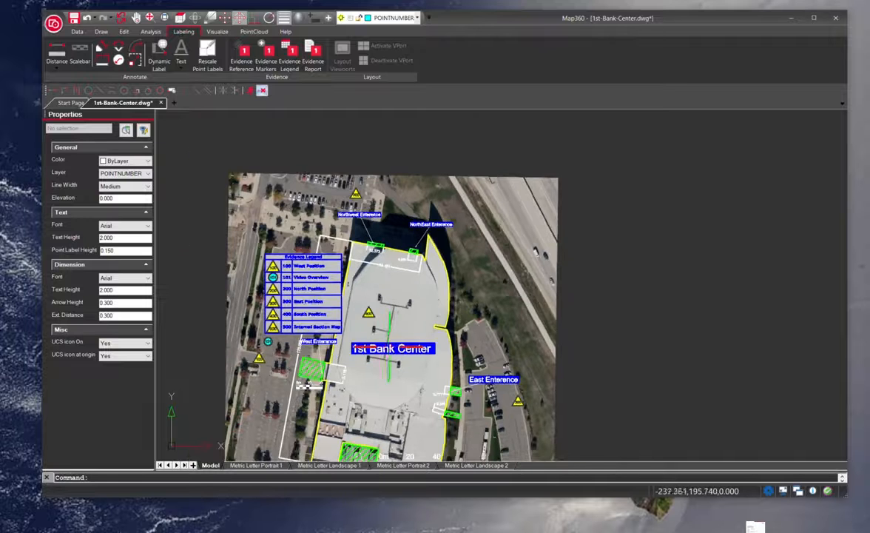
drag(392, 346, 429, 311)
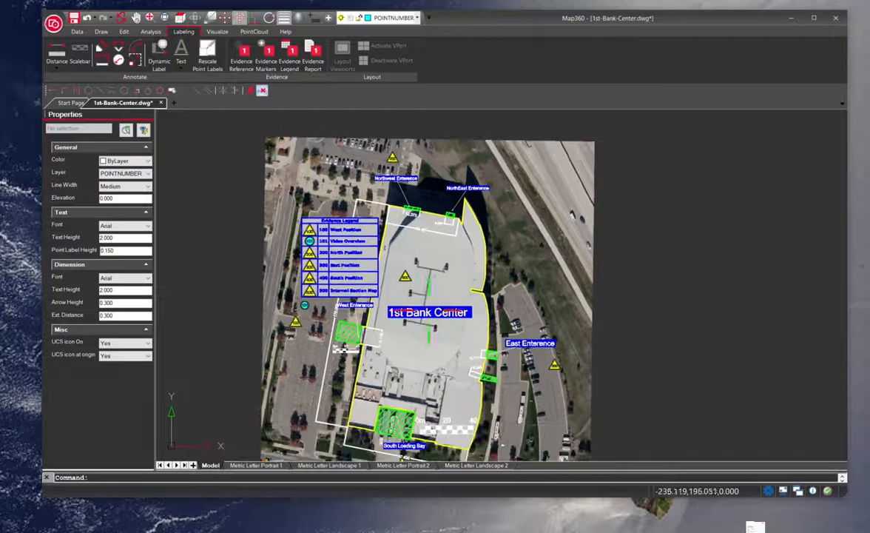
click(265, 66)
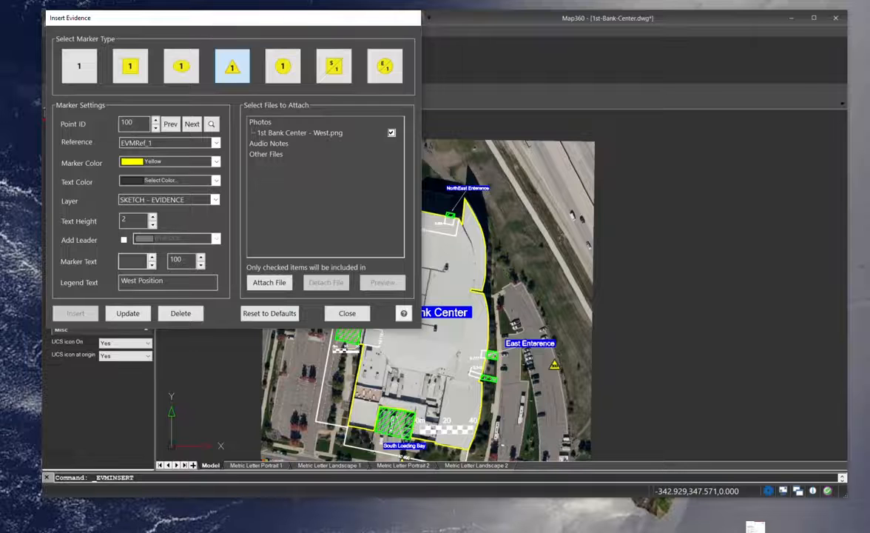
drag(0, 139, 499, 68)
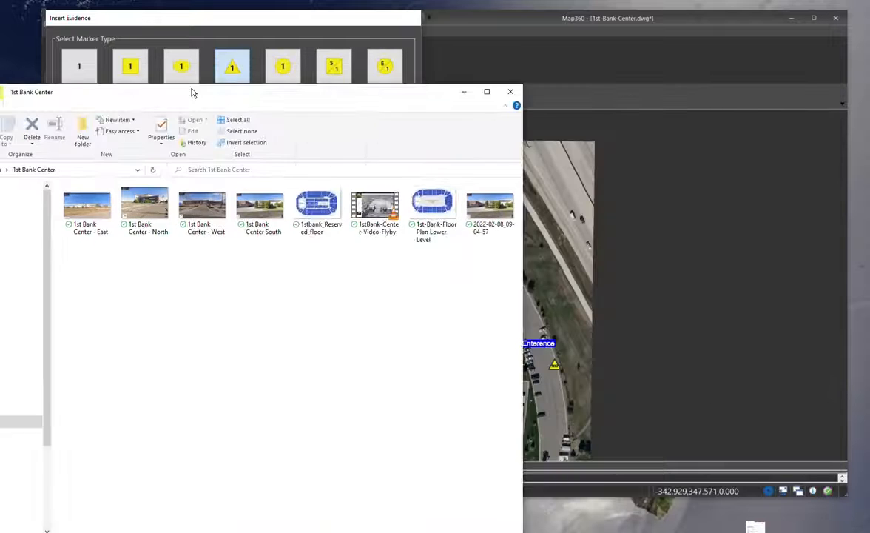
drag(190, 91, 293, 89)
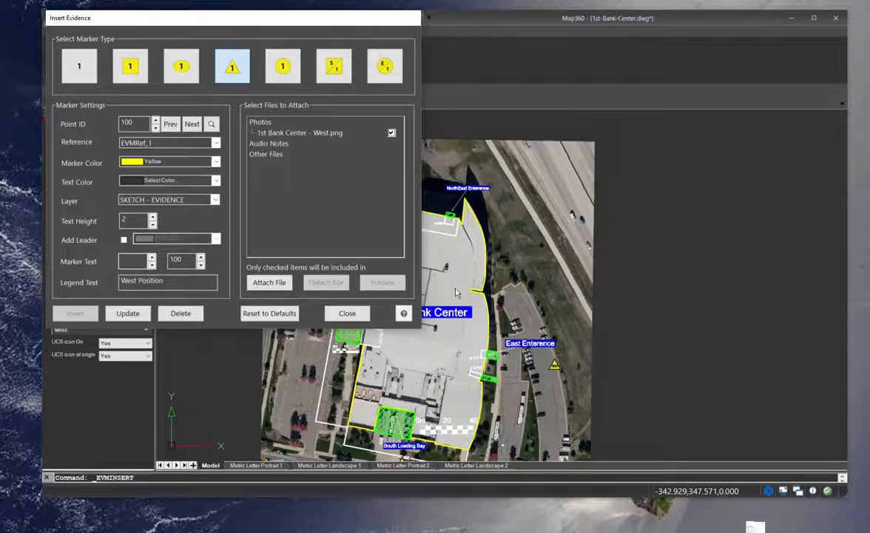
click(347, 313)
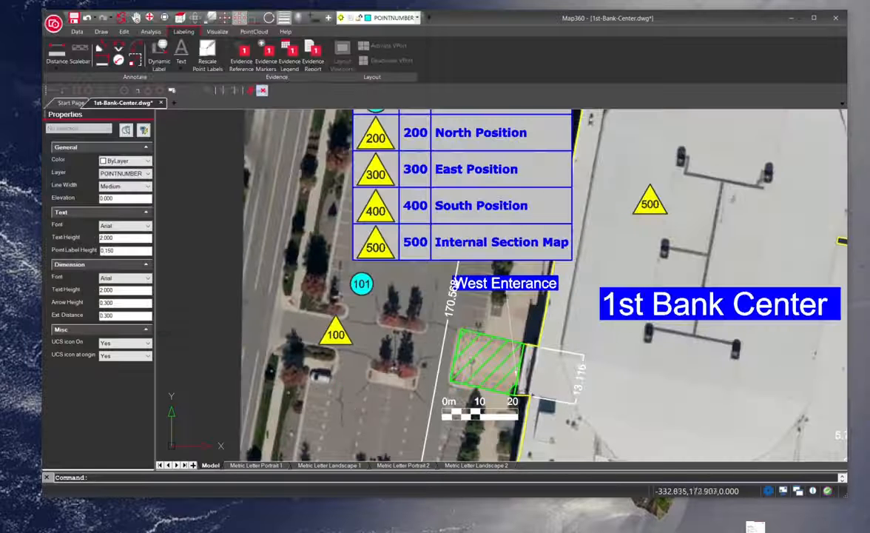
Open evidence marker 100 and preview its attached West photo before closing the dialog.
double_click(333, 337)
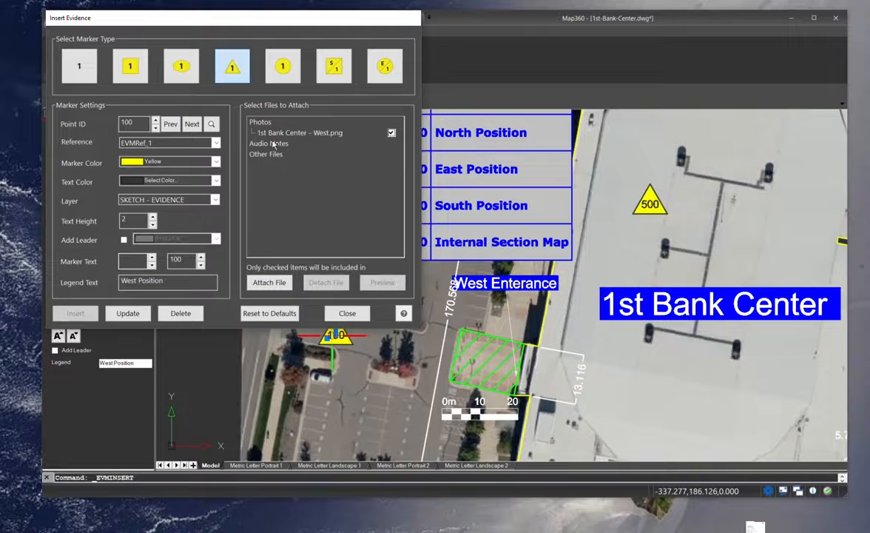
click(328, 134)
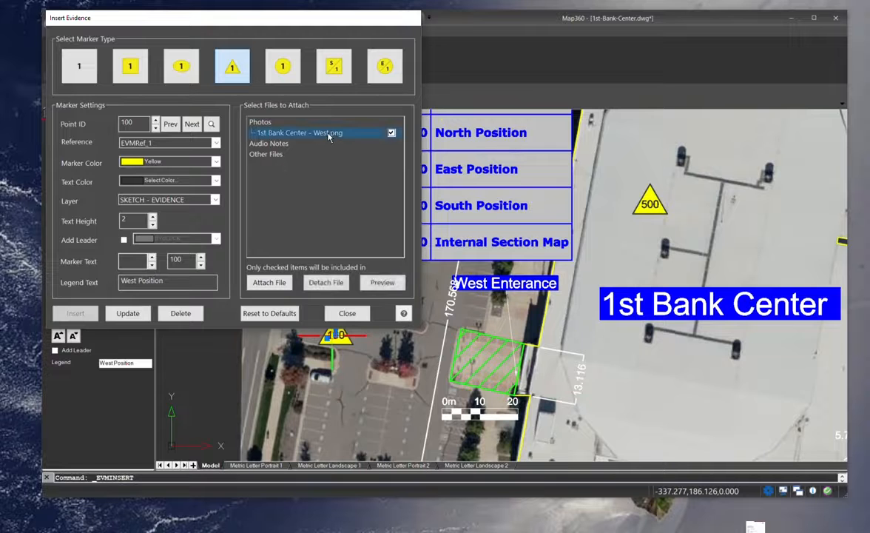
click(382, 283)
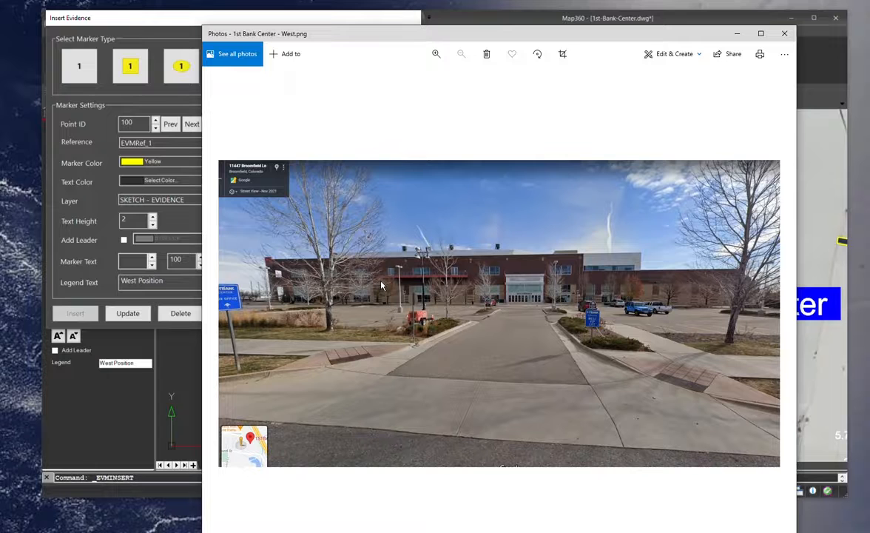
click(784, 34)
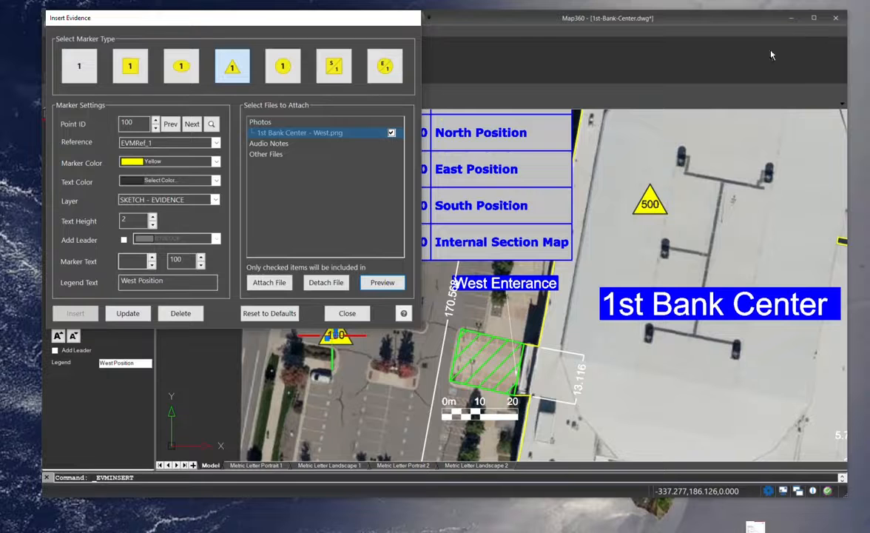
click(347, 313)
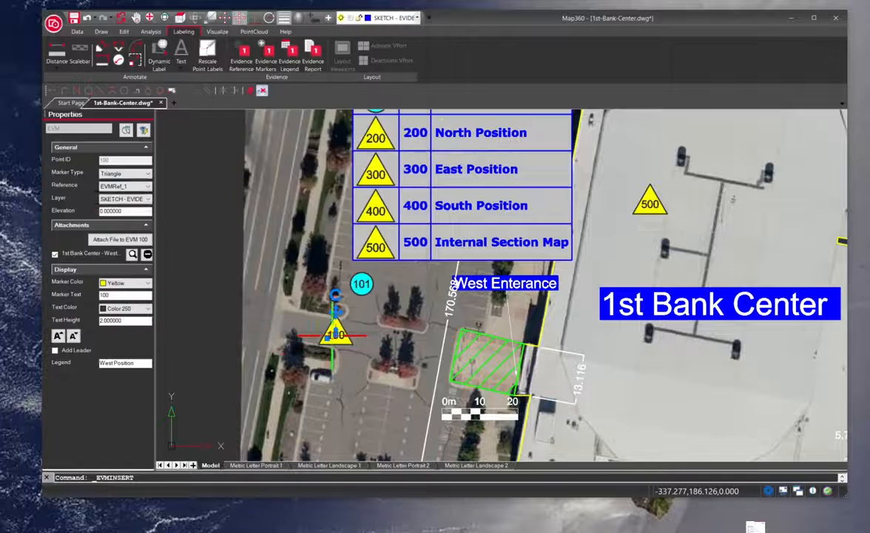
Open evidence marker 200 near the Northwest Entrance and preview its attached North photo before closing the dialog.
scroll(405, 365, down, 3)
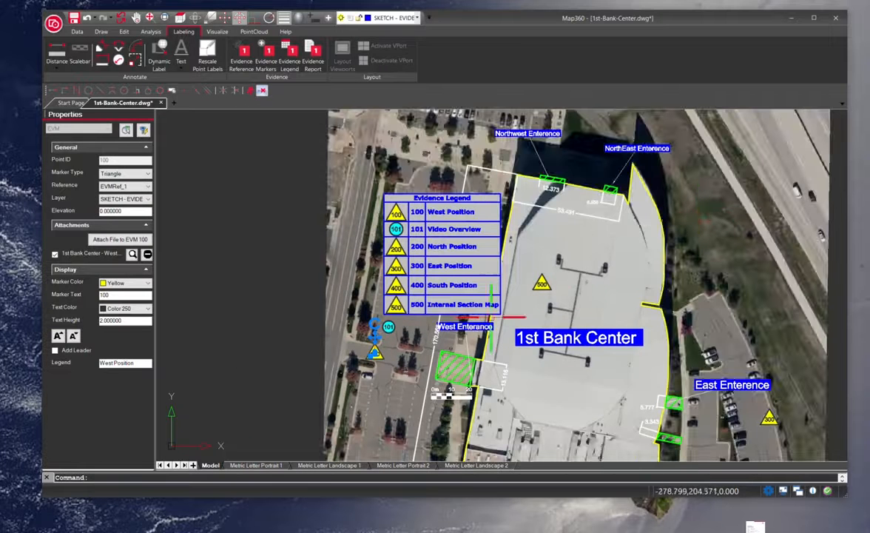
scroll(450, 294, down, 2)
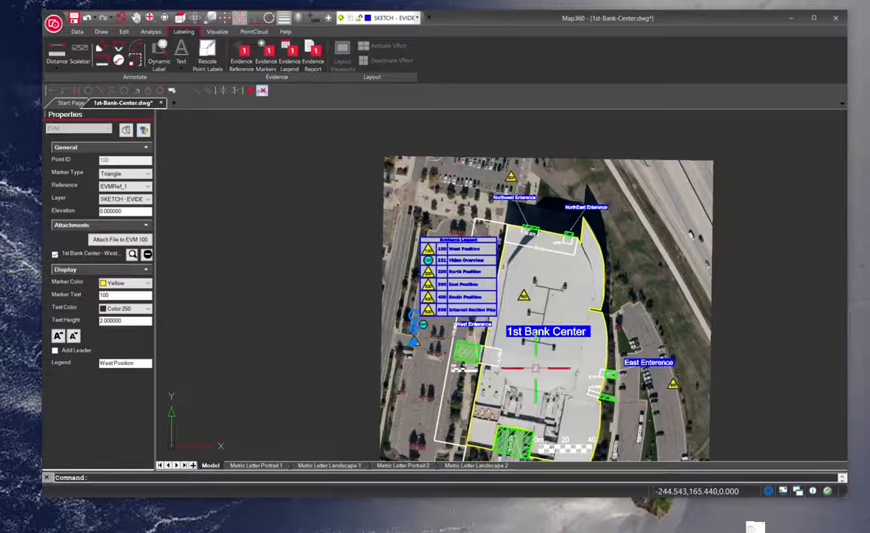
scroll(544, 401, down, 4)
scroll(540, 407, up, 5)
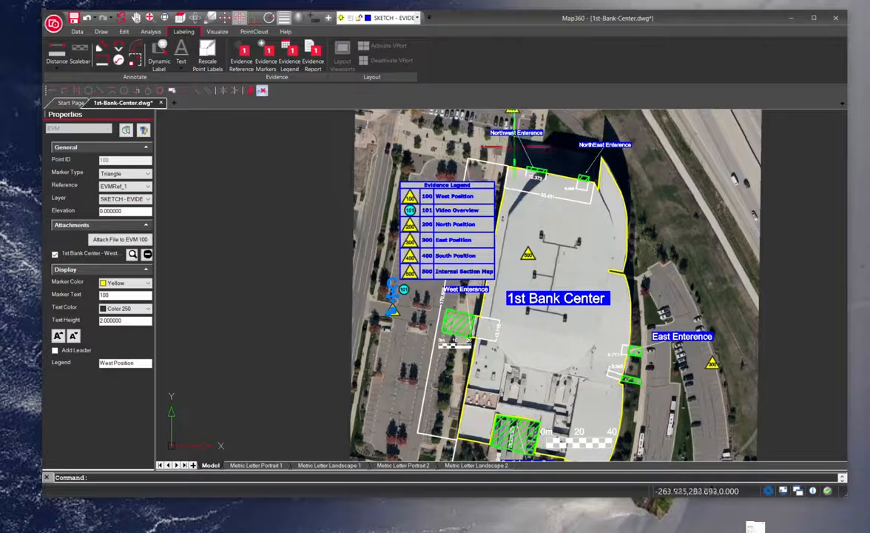
drag(510, 154, 523, 255)
click(525, 209)
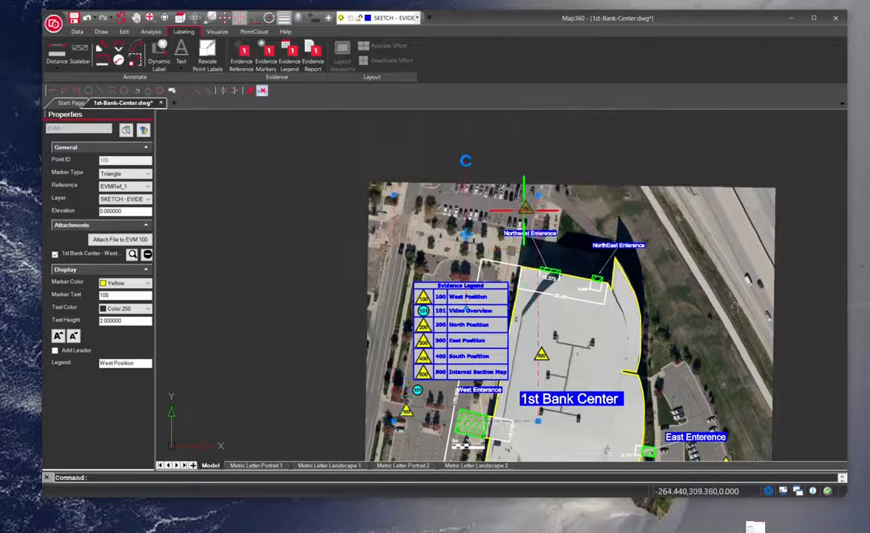
scroll(525, 209, up, 7)
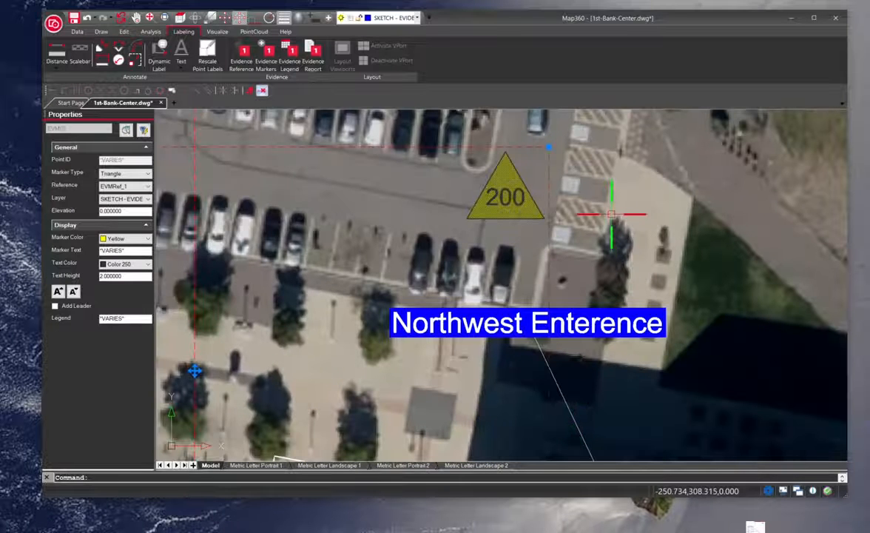
key(Escape)
double_click(499, 208)
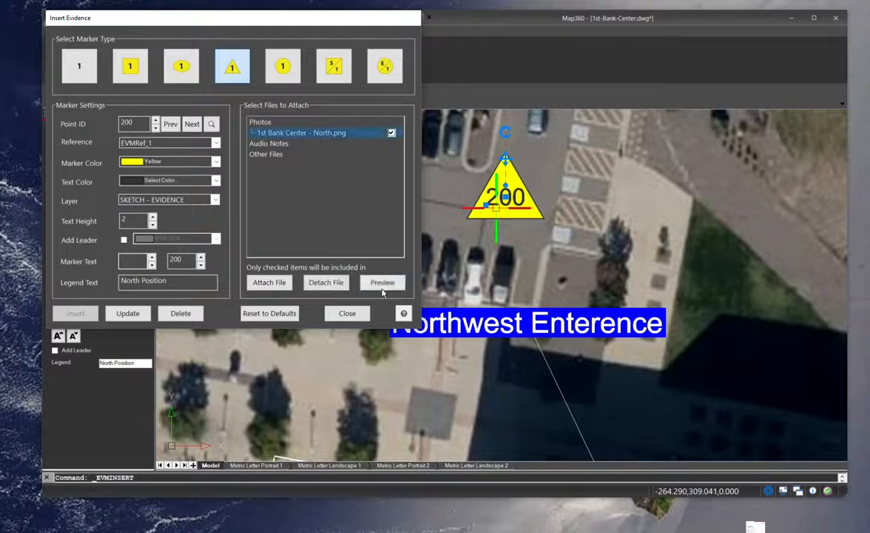
click(382, 282)
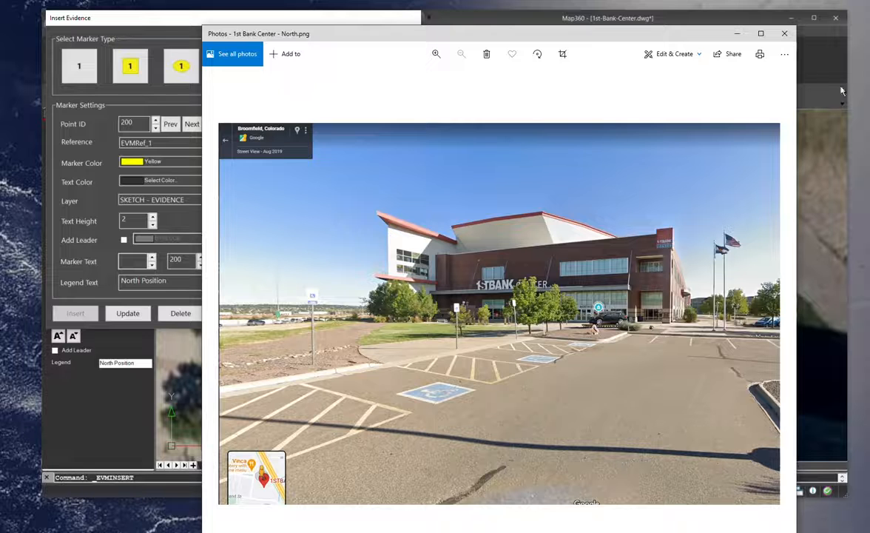
click(785, 33)
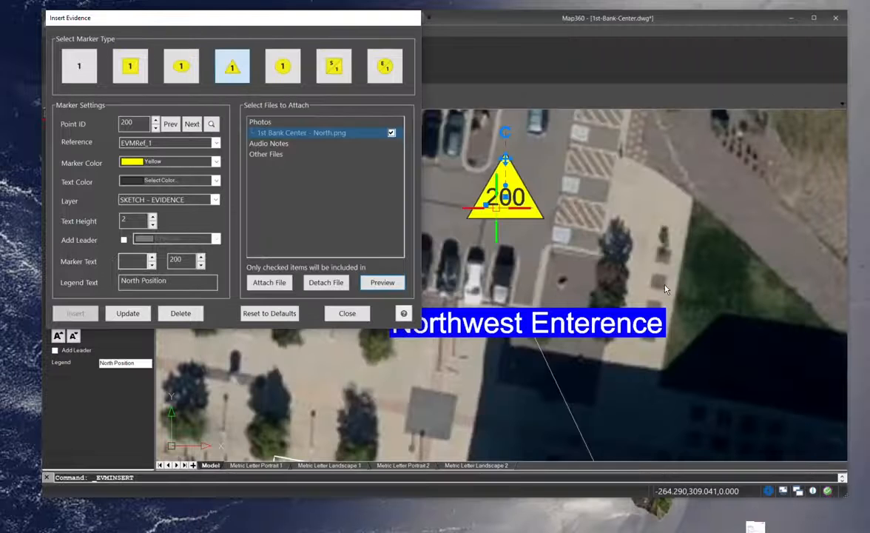
click(347, 315)
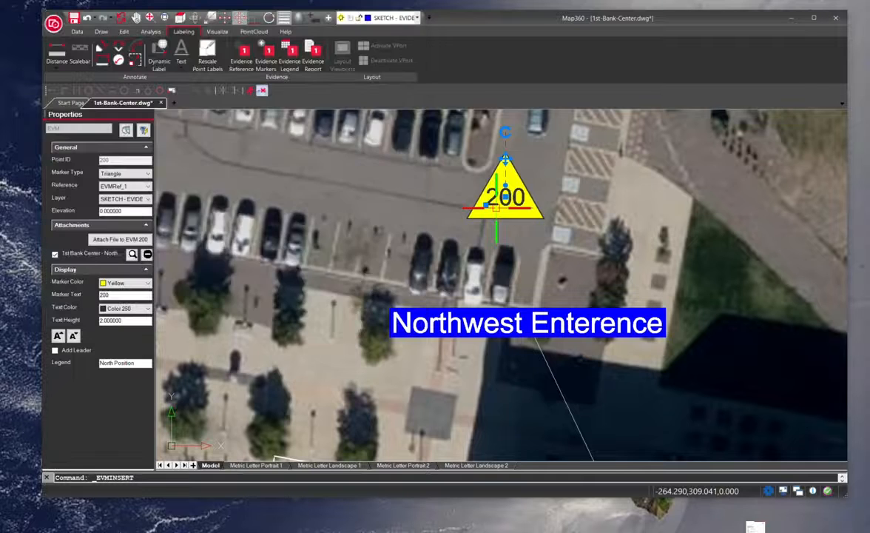
scroll(318, 381, down, 2)
scroll(421, 426, down, 2)
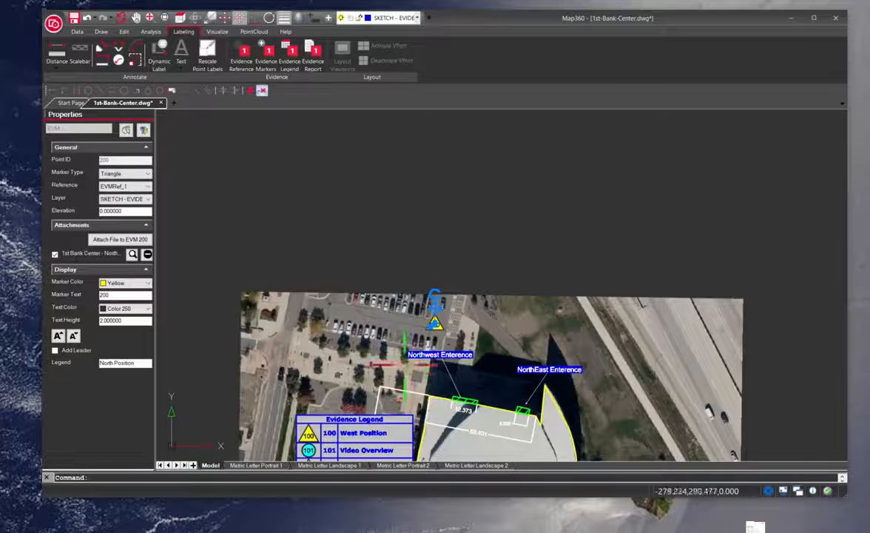
drag(400, 373, 384, 249)
click(378, 185)
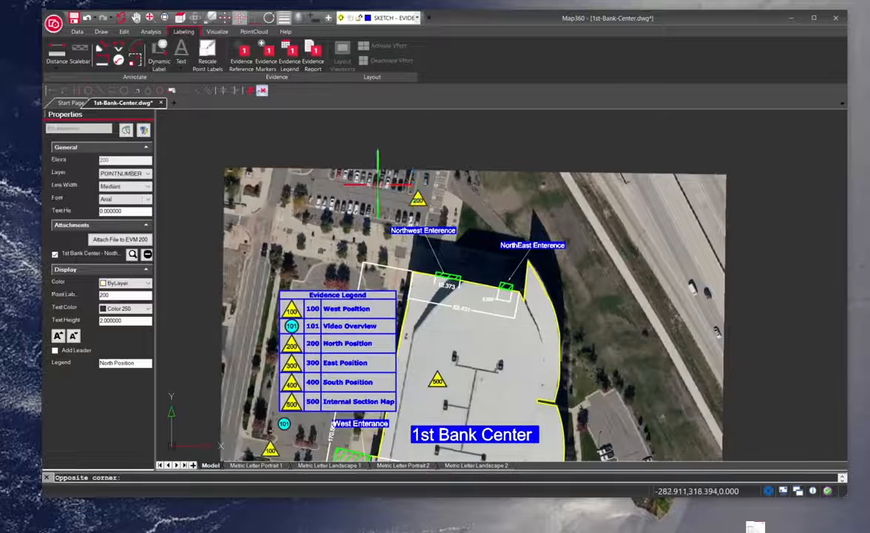
drag(472, 376, 481, 245)
scroll(481, 245, down, 2)
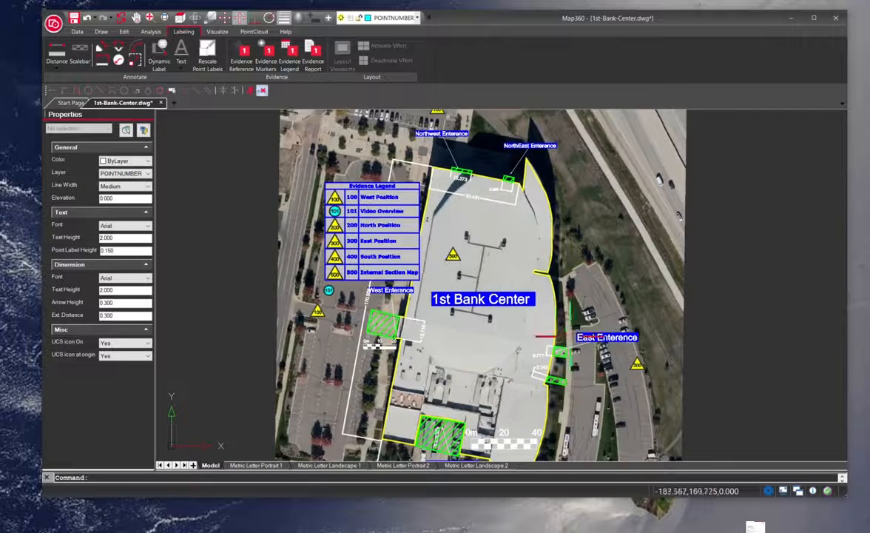
scroll(520, 303, down, 2)
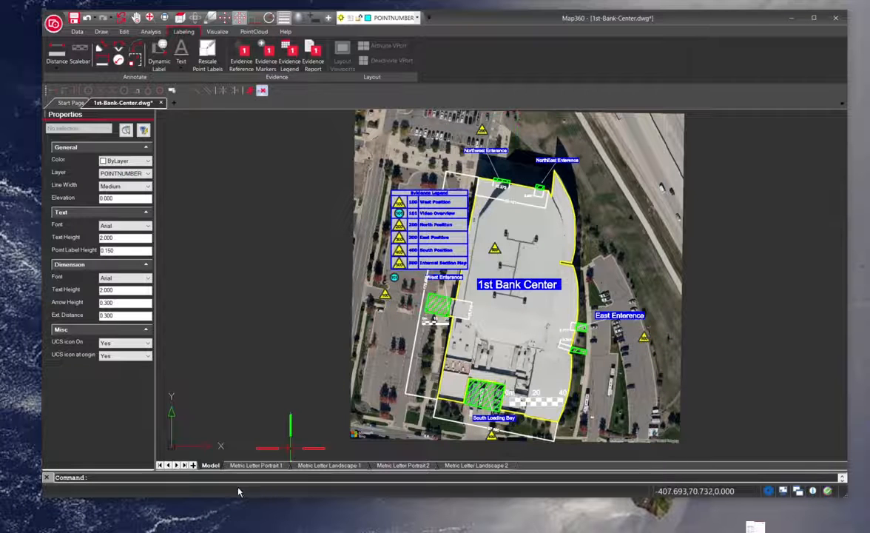
Switch to the Metric Letter Portrait 1 and Metric Letter Landscape 1 layouts to review the sheets.
click(256, 464)
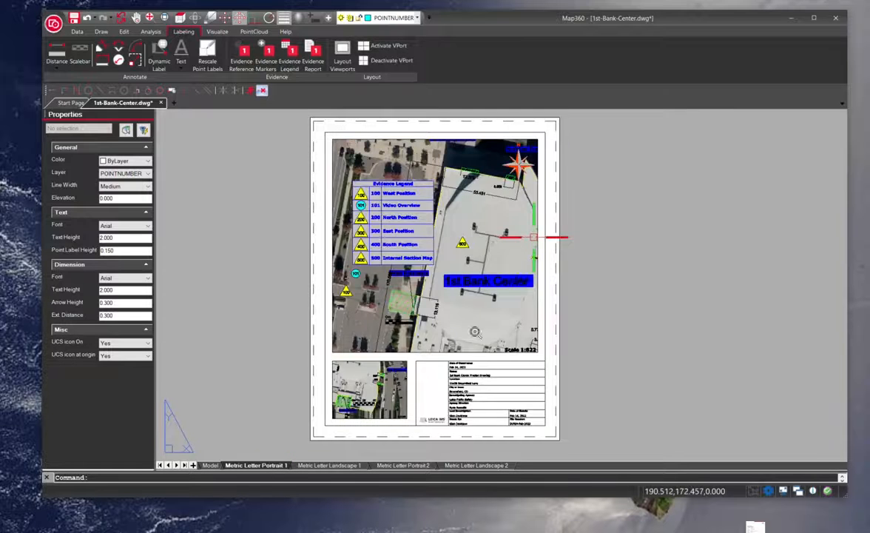
scroll(534, 237, up, 1)
click(326, 464)
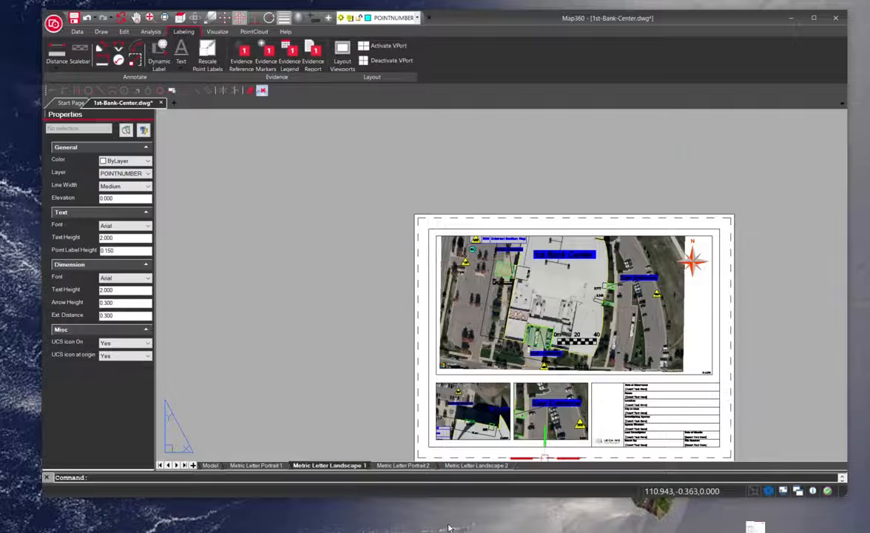
drag(316, 297, 184, 267)
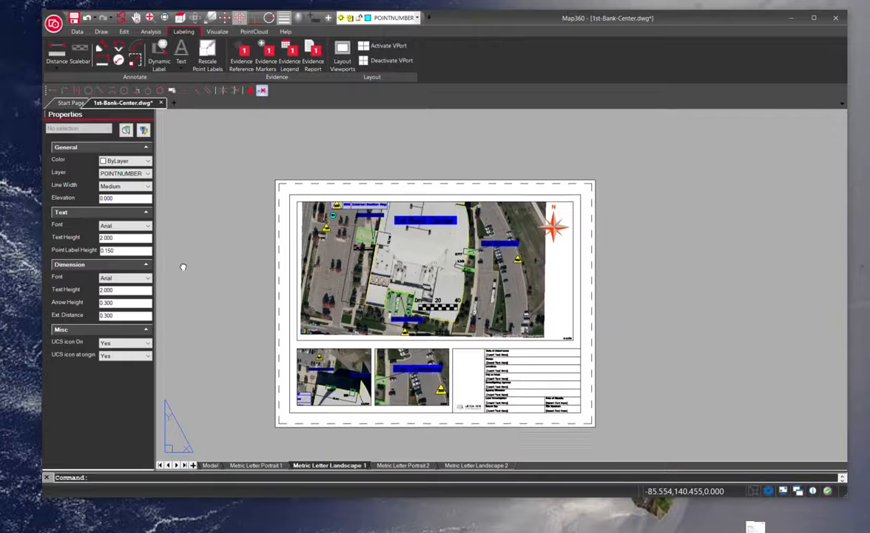
scroll(286, 336, up, 2)
scroll(414, 333, down, 2)
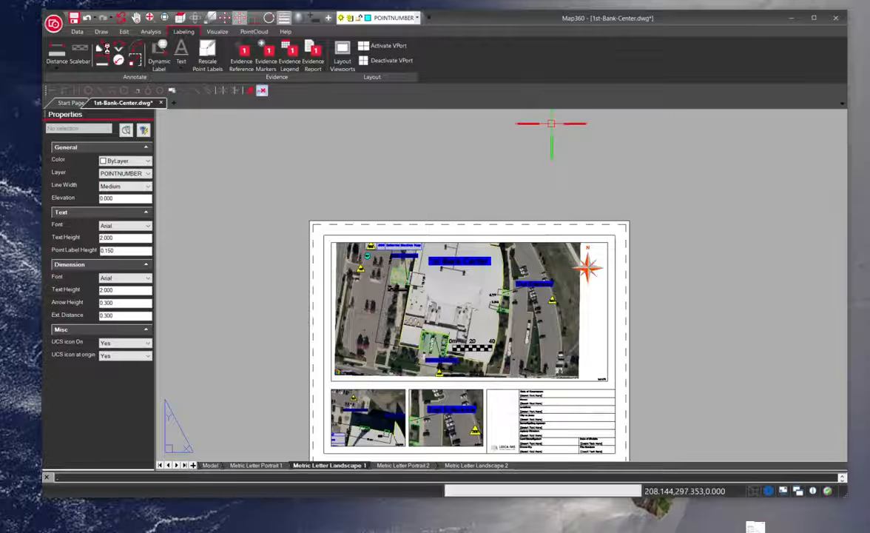
Export the current layout to PDF from the Share menu.
click(54, 26)
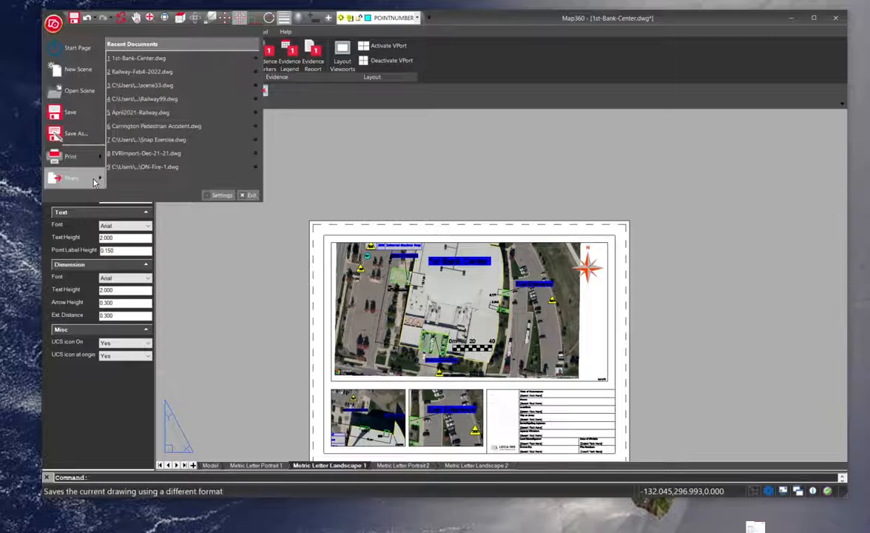
mouse_move(67, 177)
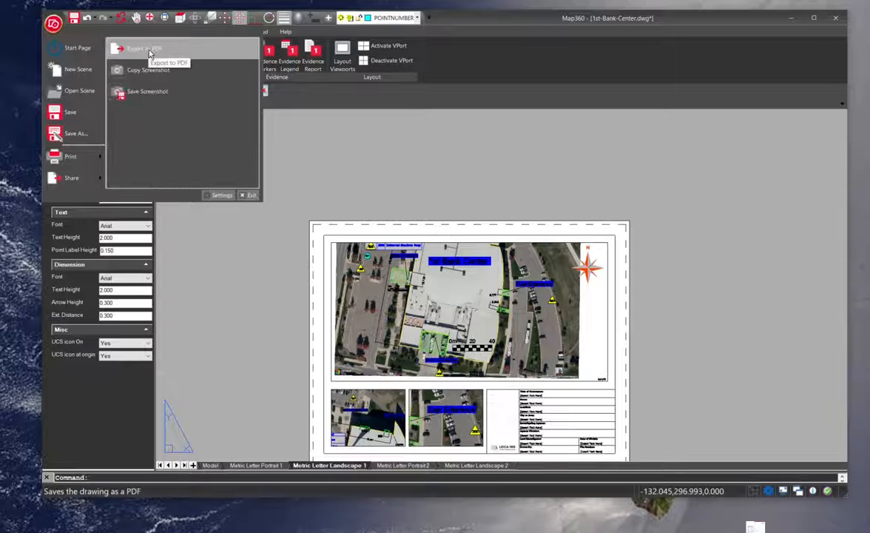
drag(767, 23, 748, 59)
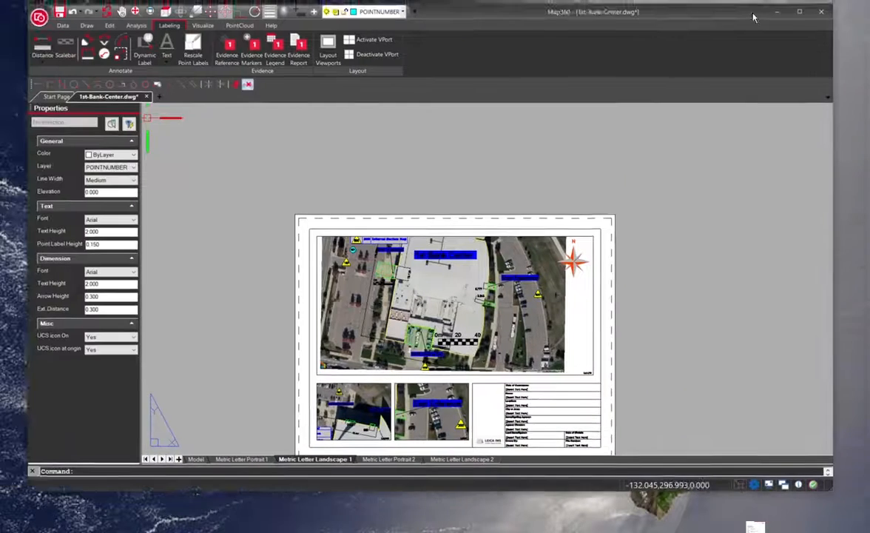
drag(753, 16, 781, 9)
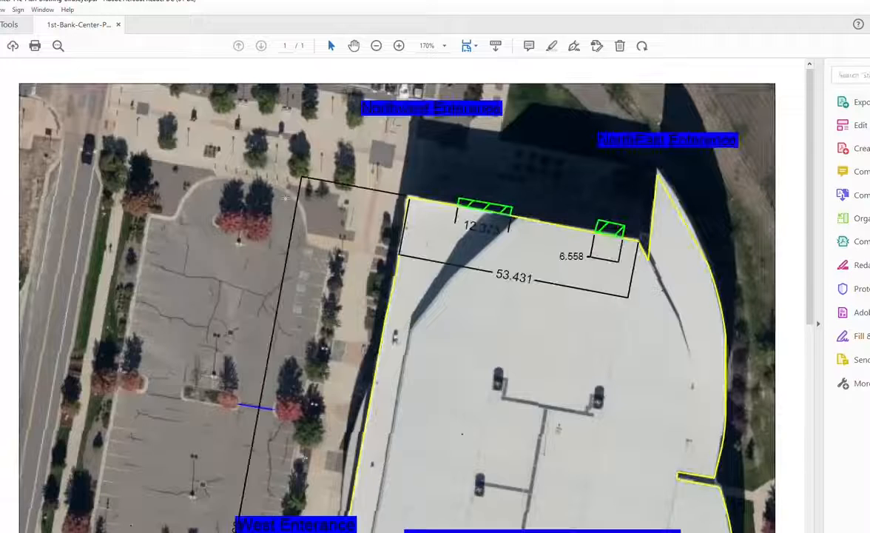
Scroll through the exported 1st-Bank-Center PDF in Acrobat to review the diagram.
scroll(360, 117, down, 8)
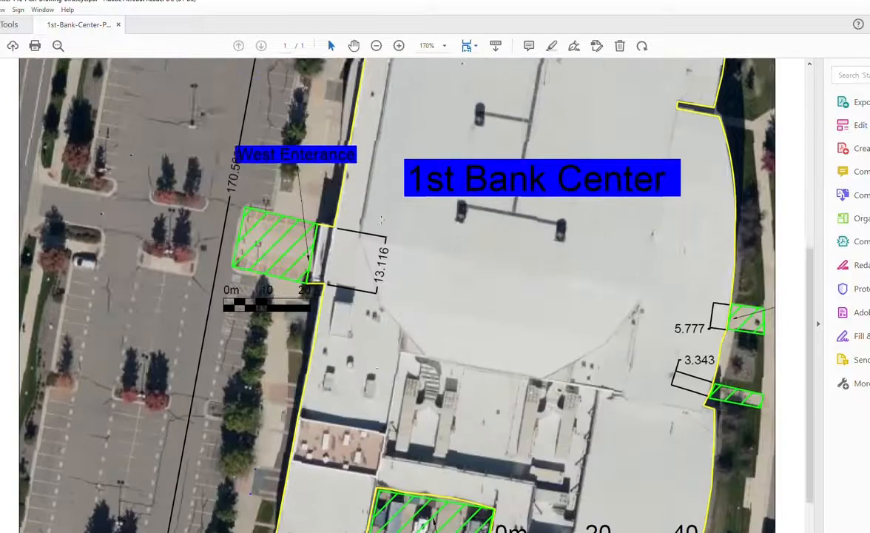
scroll(379, 221, up, 1)
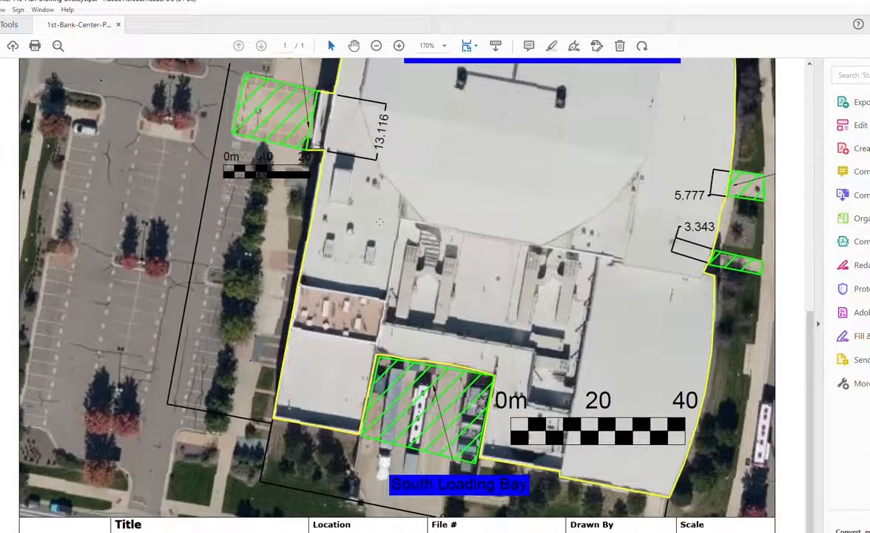
scroll(379, 221, up, 10)
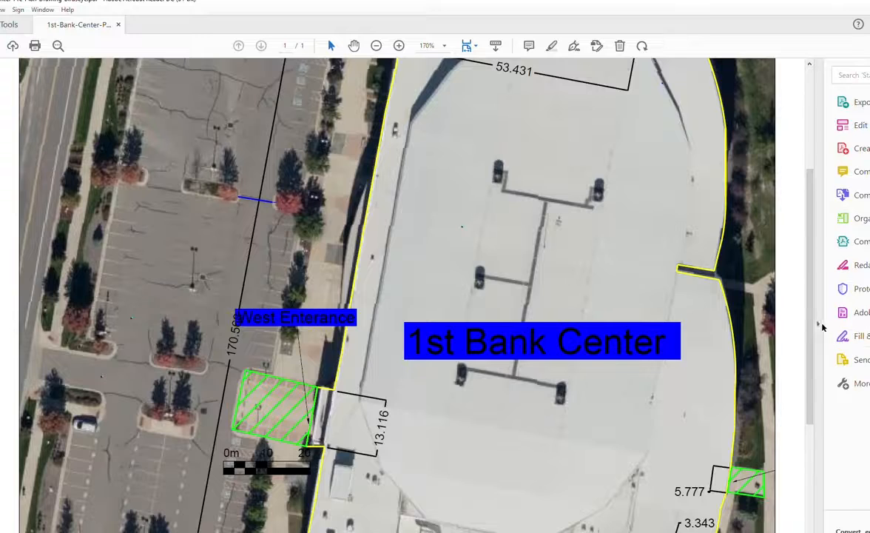
click(818, 323)
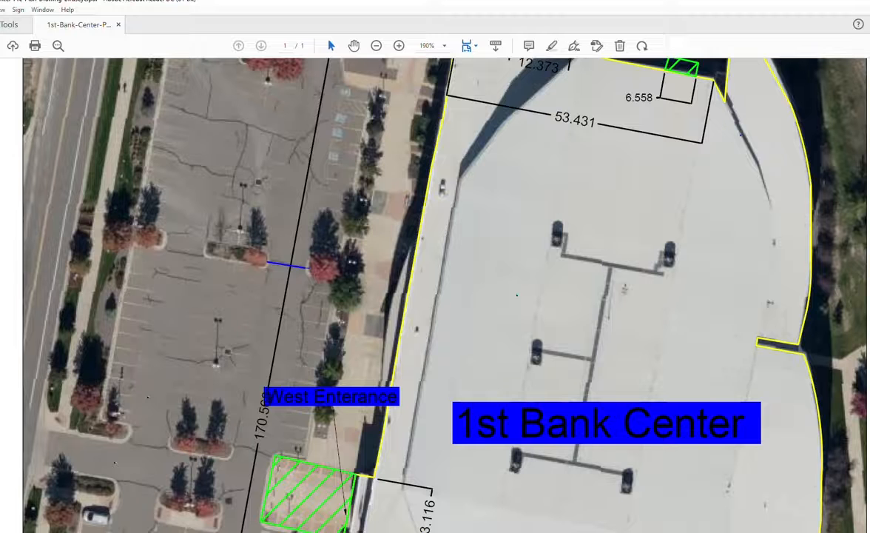
click(2, 324)
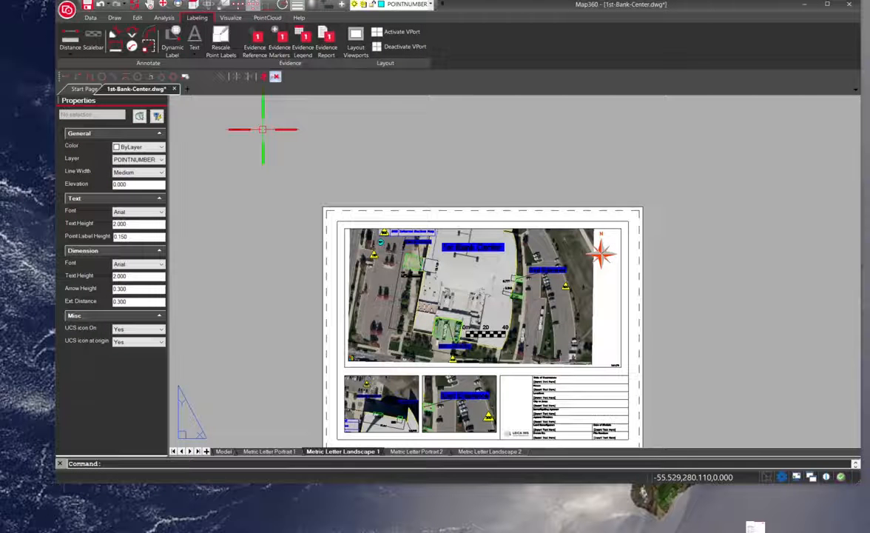
click(805, 5)
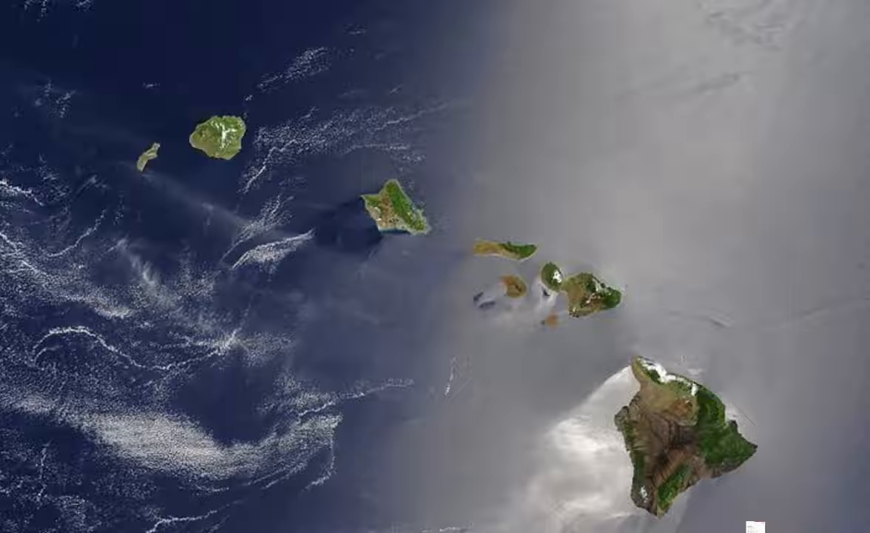
key(alt+Tab)
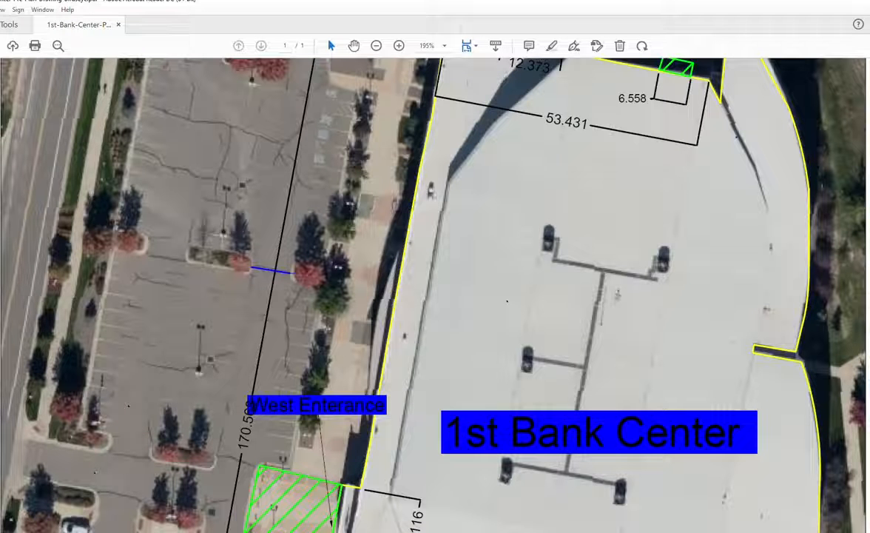
drag(285, 2, 328, 21)
drag(521, 15, 604, 33)
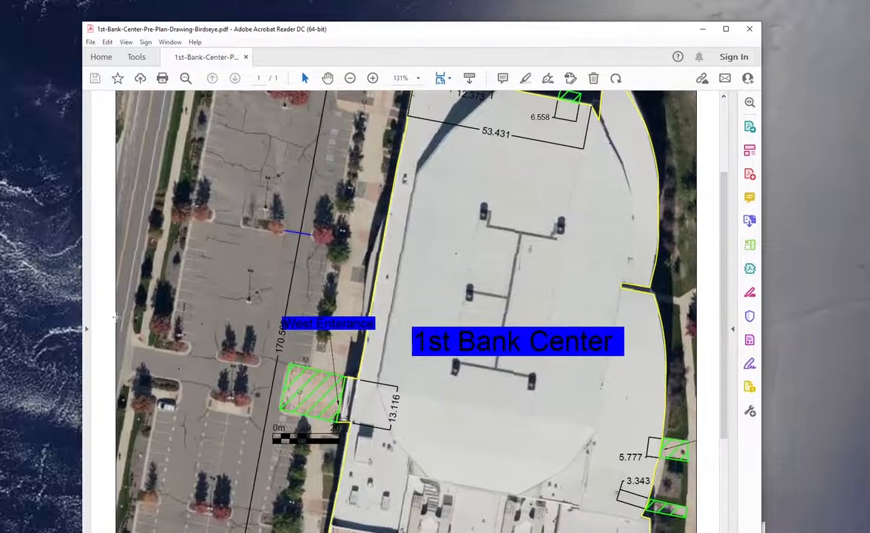
Open the PDF's layers panel and toggle the IMAGERY layer off and back on, then hide the Doors layer.
click(87, 326)
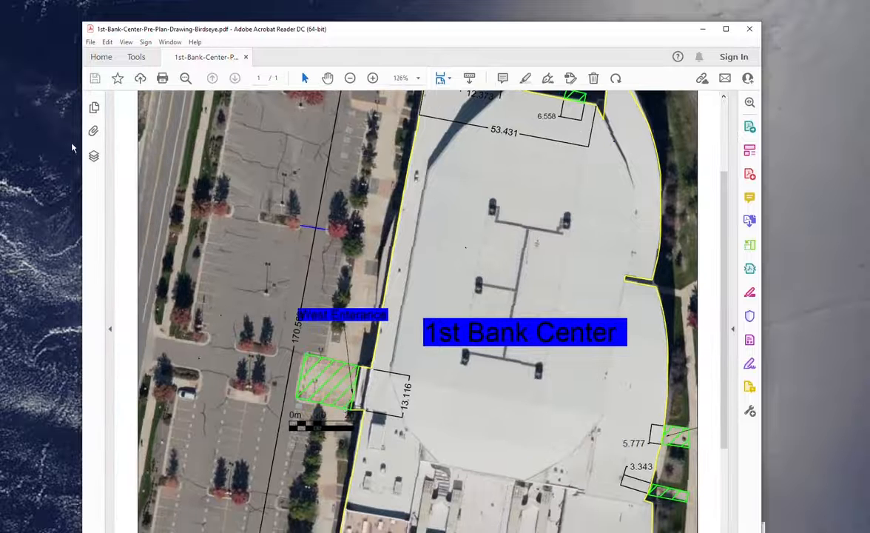
click(93, 156)
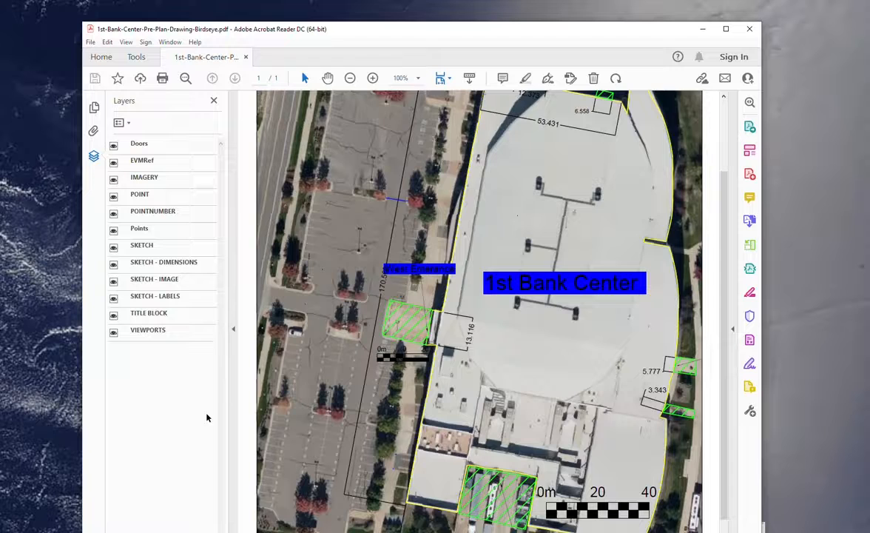
click(113, 180)
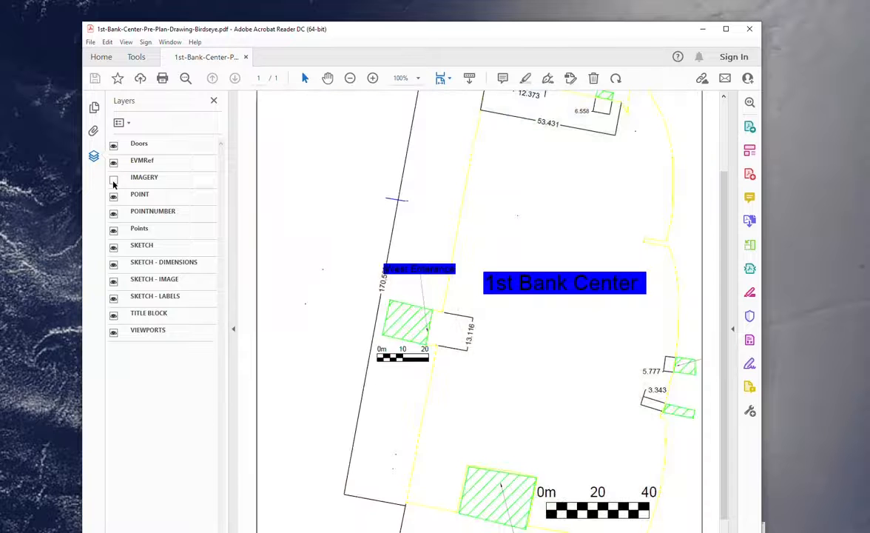
click(113, 181)
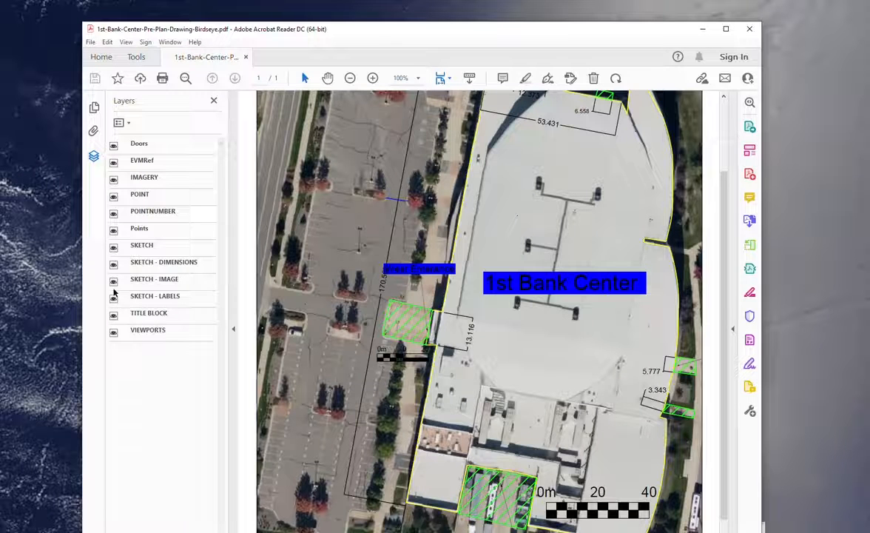
click(113, 147)
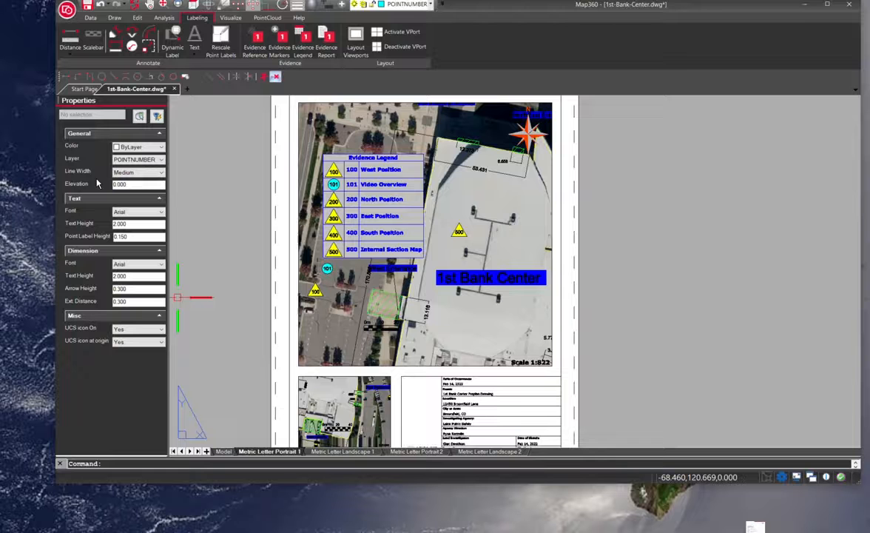
Generate an Evidence Report PDF for the drawing, accepting the report dialog settings.
click(68, 10)
click(398, 68)
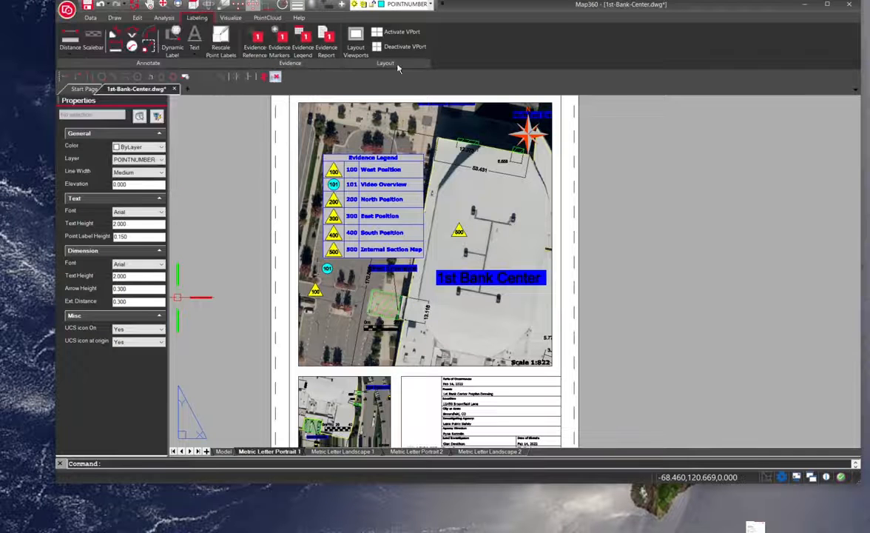
click(326, 41)
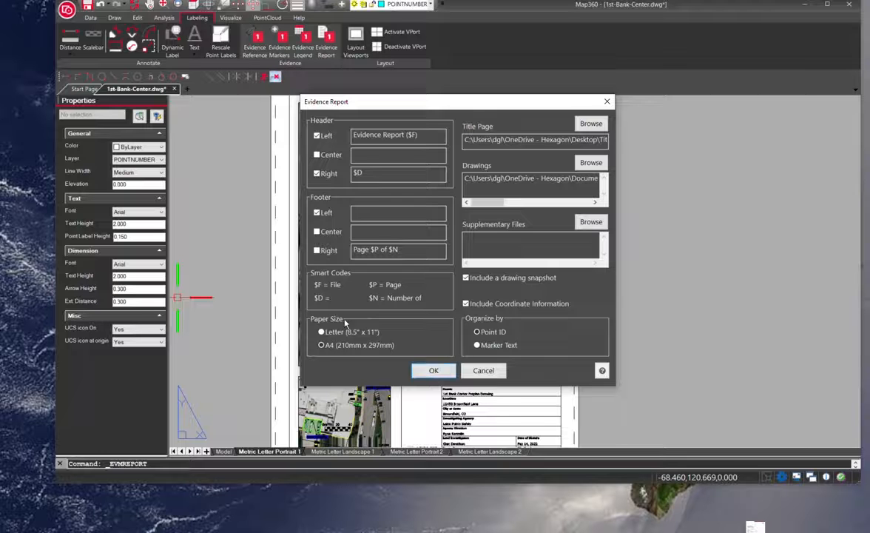
click(498, 375)
Scroll through the generated evidence report in Acrobat, from the title page to marker 100's entry.
scroll(174, 144, down, 1)
drag(0, 57, 573, 19)
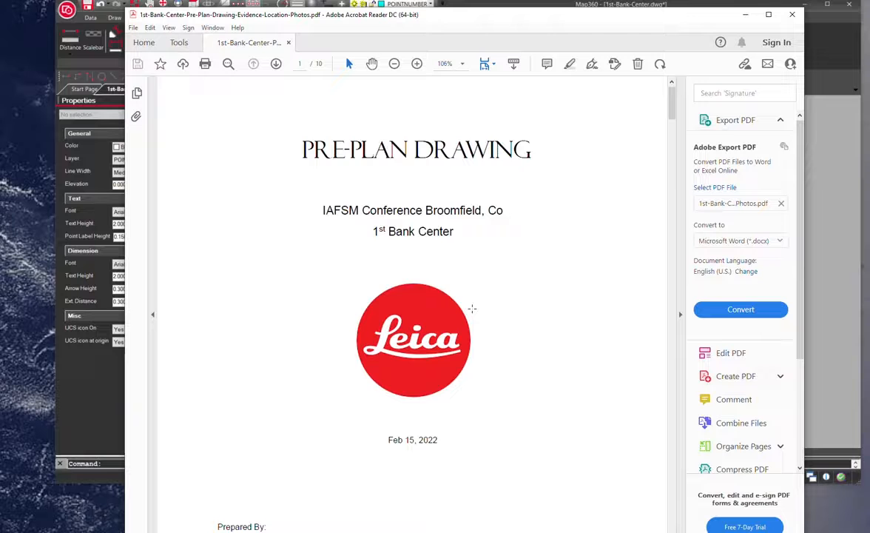
scroll(380, 291, down, 3)
scroll(407, 291, down, 4)
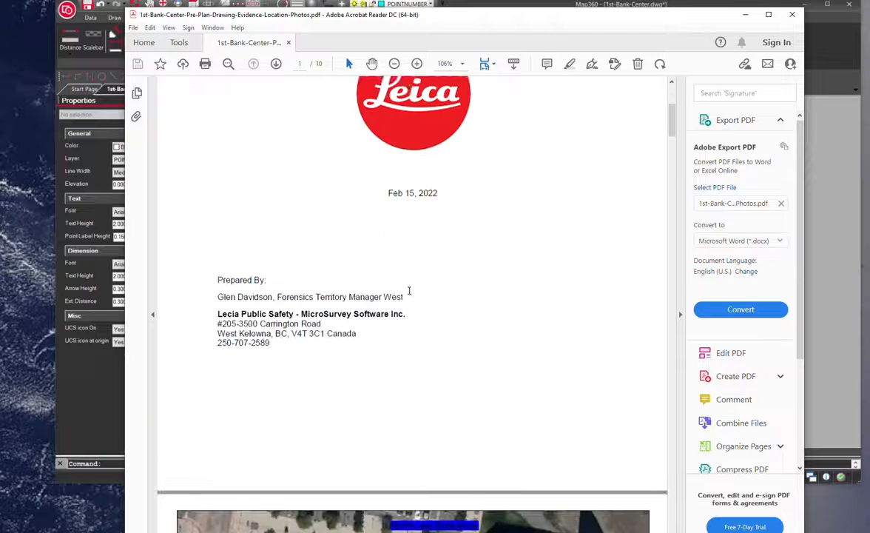
scroll(411, 294, down, 5)
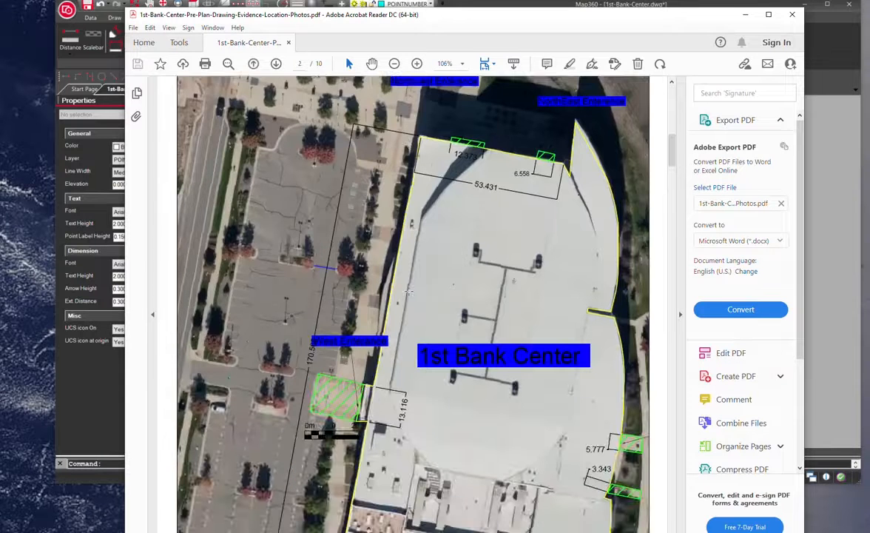
scroll(408, 292, down, 1)
scroll(405, 288, down, 2)
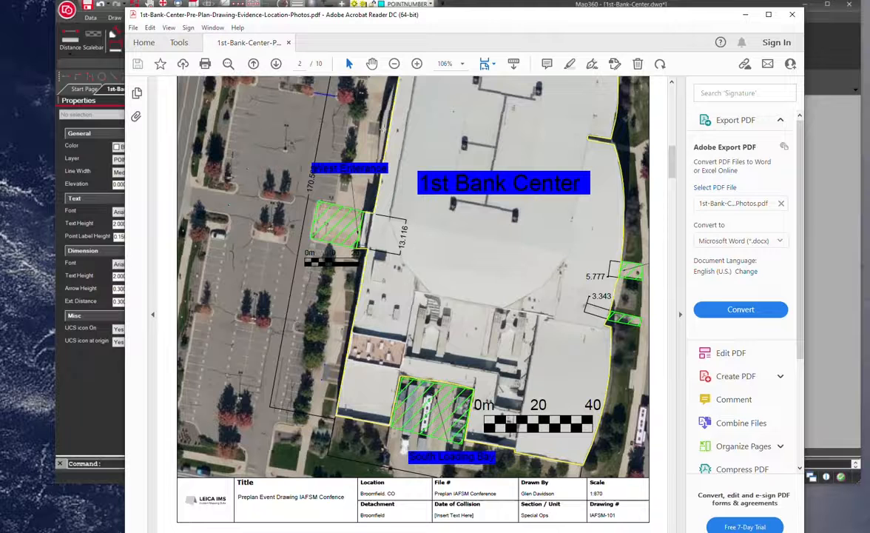
scroll(306, 356, down, 10)
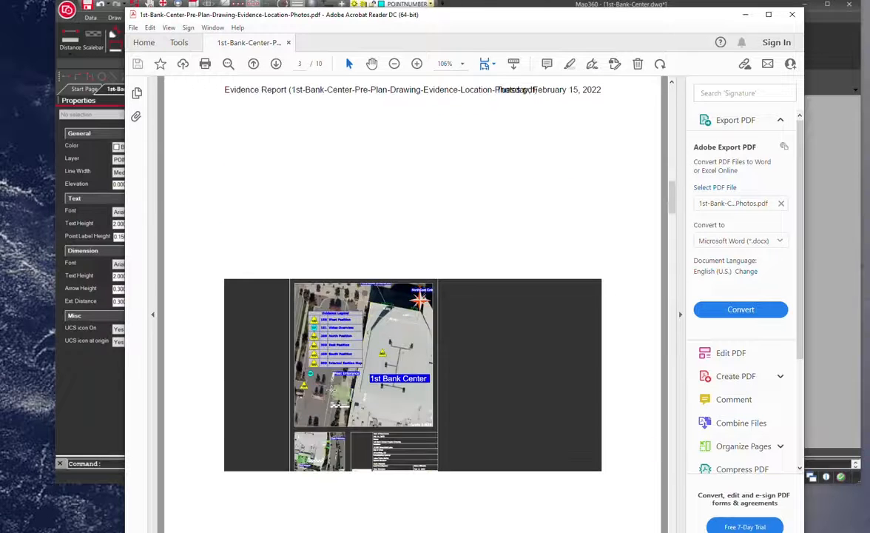
scroll(331, 393, down, 10)
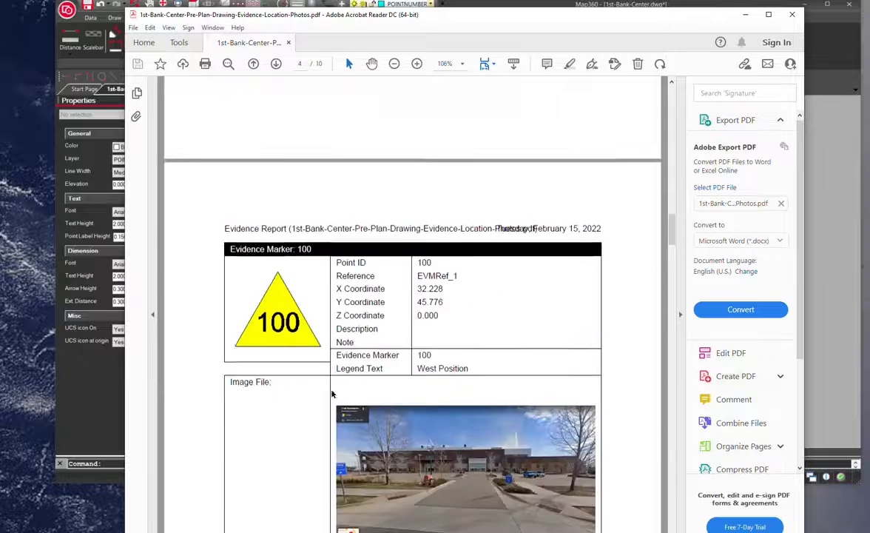
scroll(332, 394, down, 3)
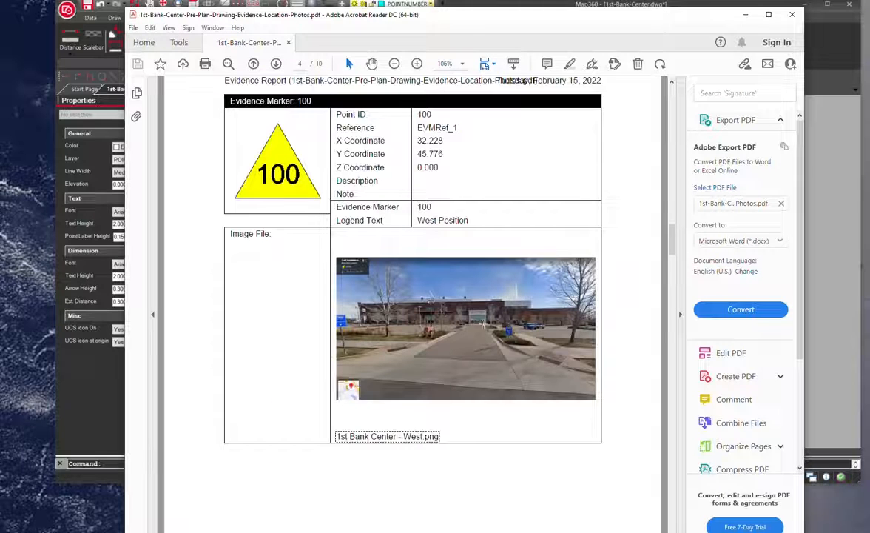
Open the attached 1st Bank Center - West.png photo from marker 100's entry, zoom it, and close the viewer.
click(400, 438)
click(528, 332)
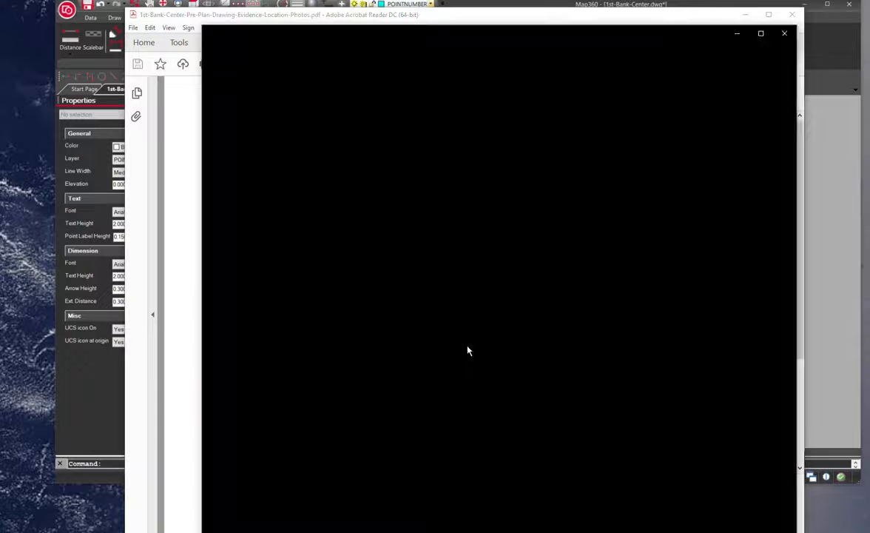
scroll(495, 321, up, 5)
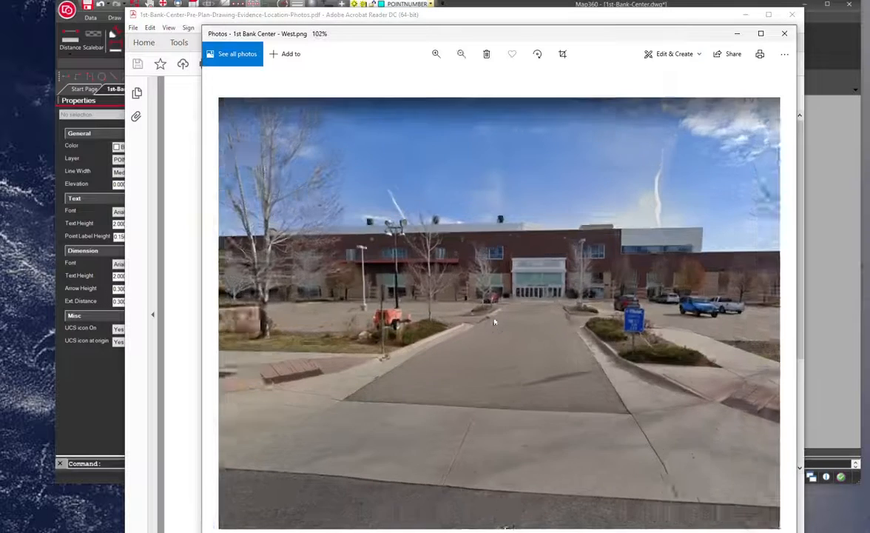
scroll(499, 329, down, 3)
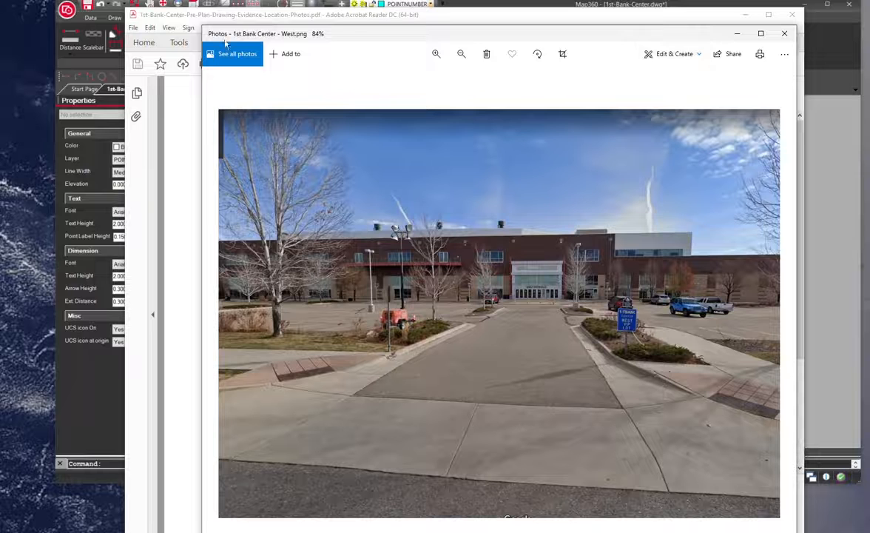
click(784, 33)
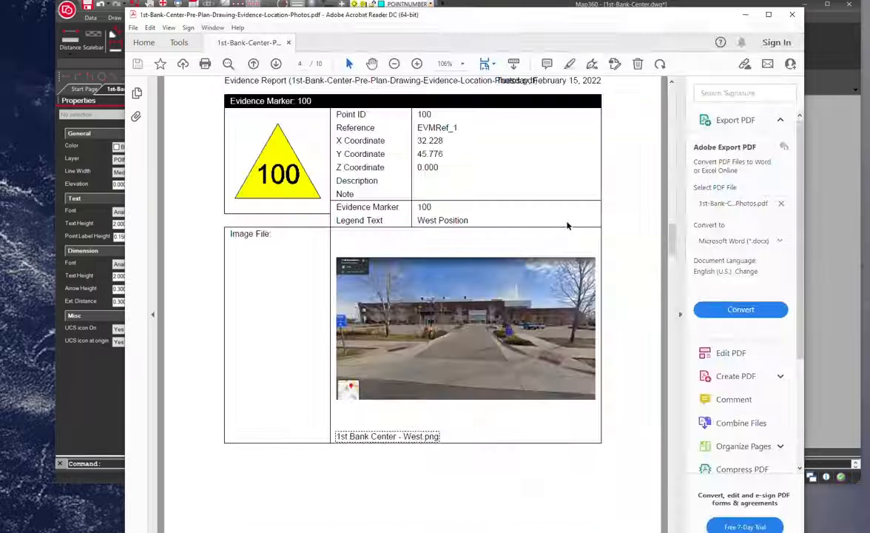
Open the 1stBank-Center-Video-Flyby.mp4 file linked to marker 101, allow it to play, then close the player.
scroll(398, 371, down, 8)
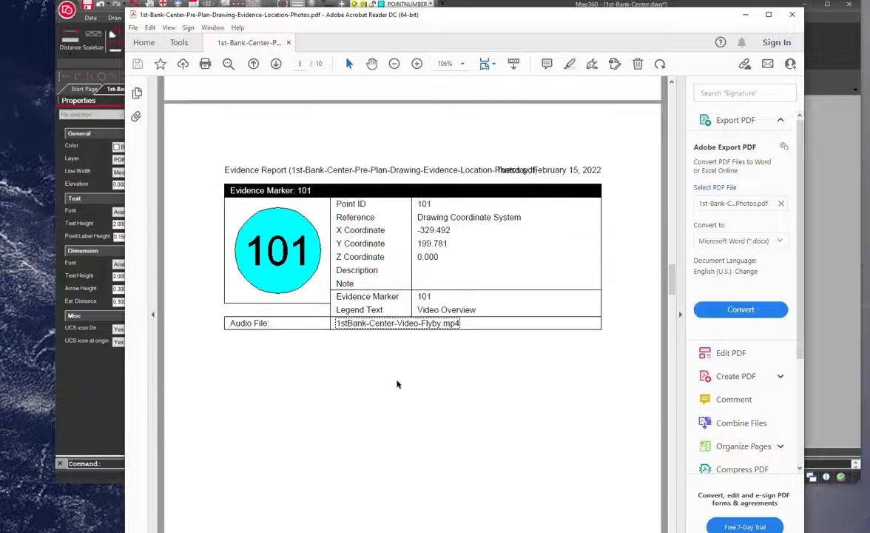
click(410, 326)
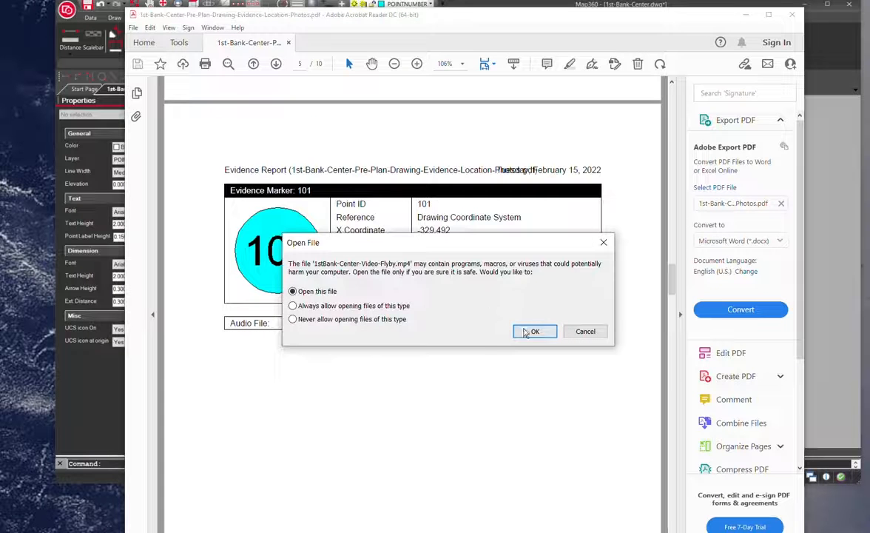
click(526, 331)
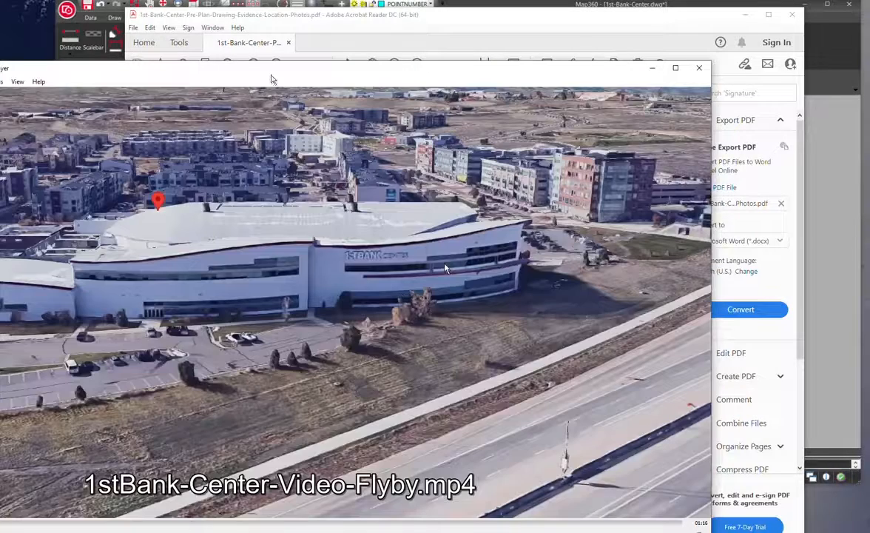
drag(270, 72, 380, 27)
click(766, 493)
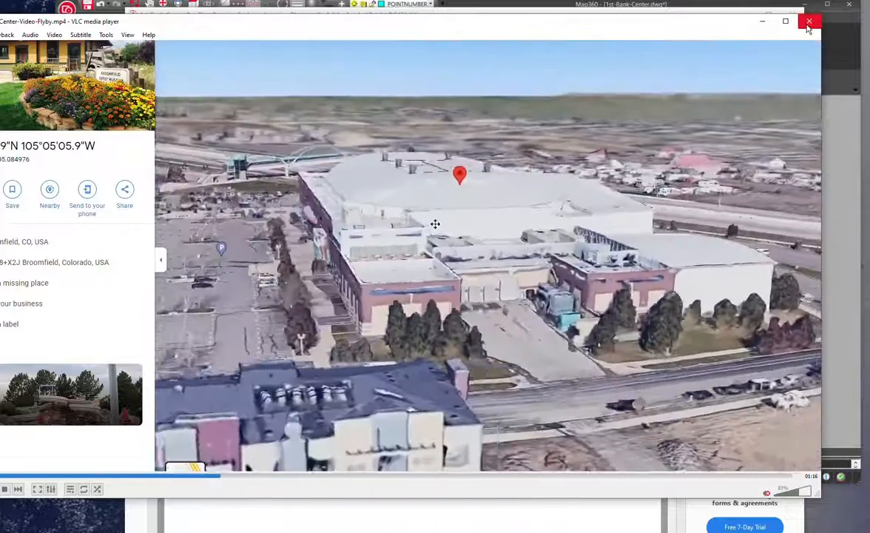
click(808, 21)
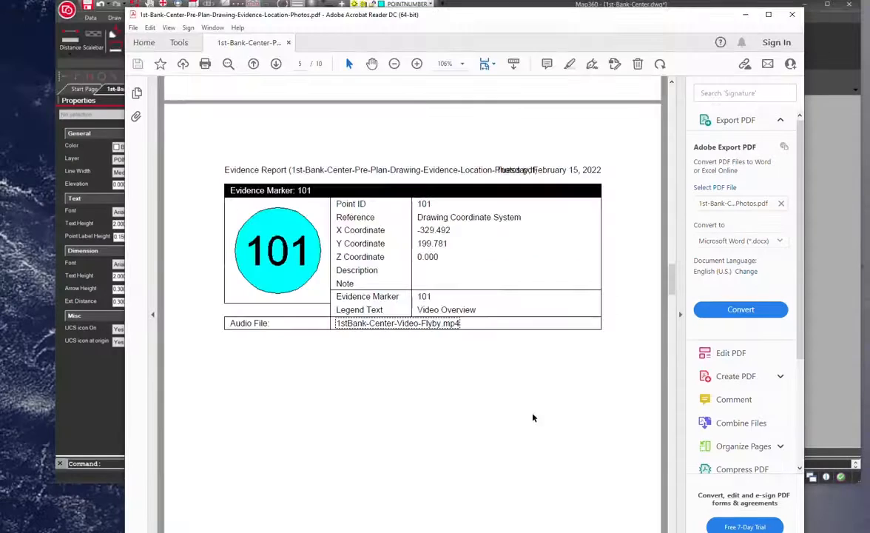
Scroll through the report entries for evidence markers 200 to 500 and their attached images.
scroll(532, 416, up, 6)
scroll(534, 436, down, 5)
scroll(534, 439, down, 10)
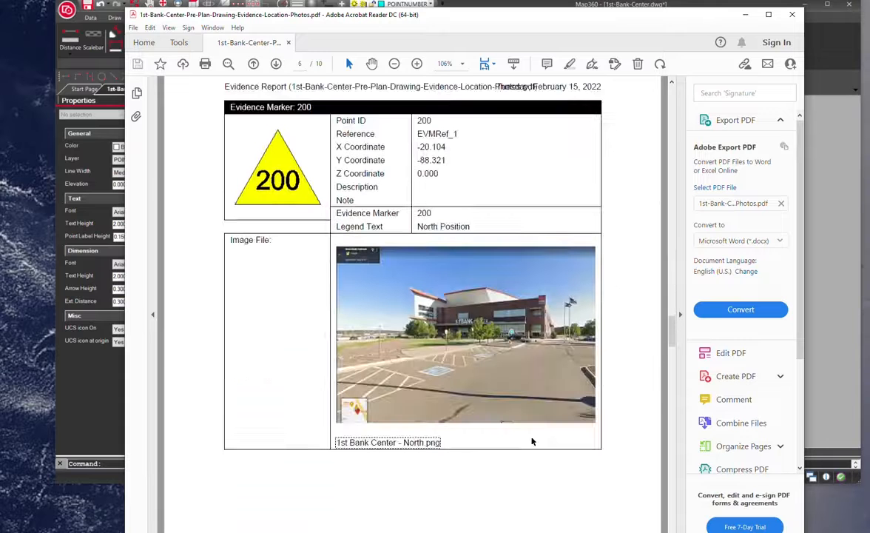
scroll(530, 440, down, 3)
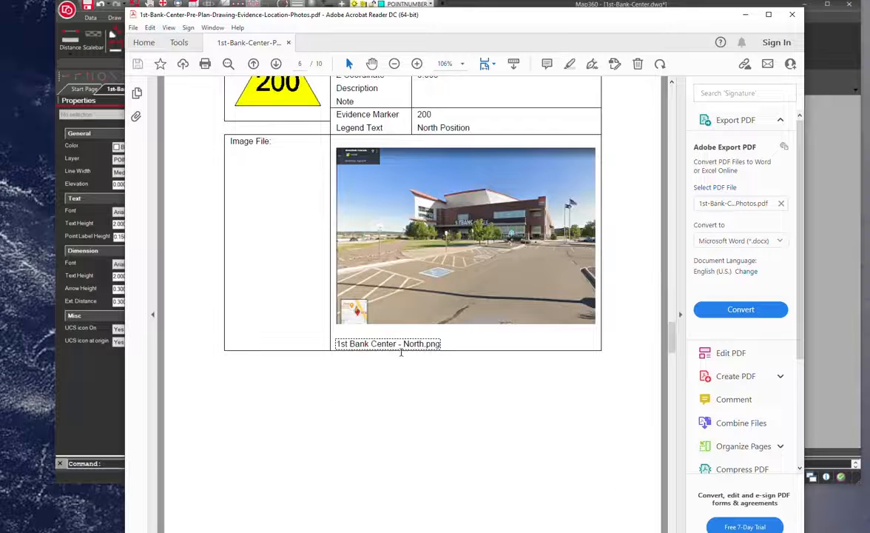
scroll(403, 353, down, 15)
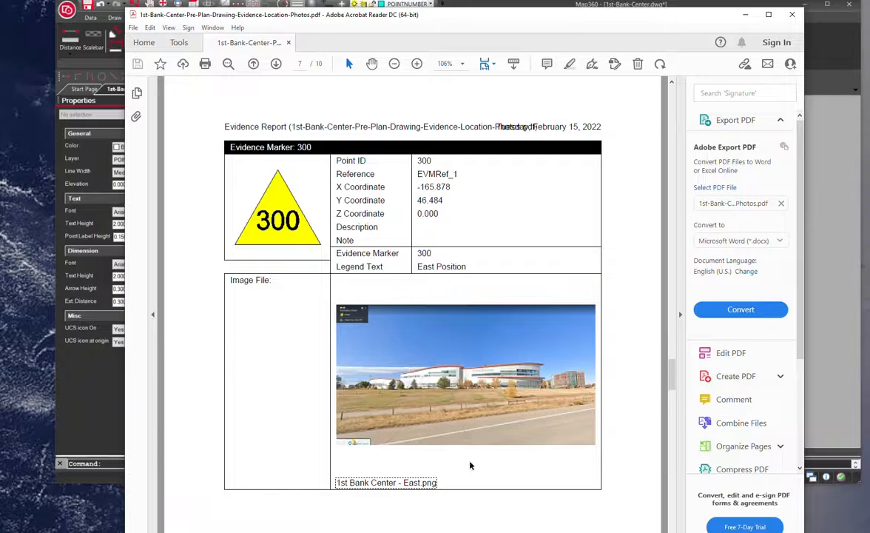
scroll(470, 464, down, 5)
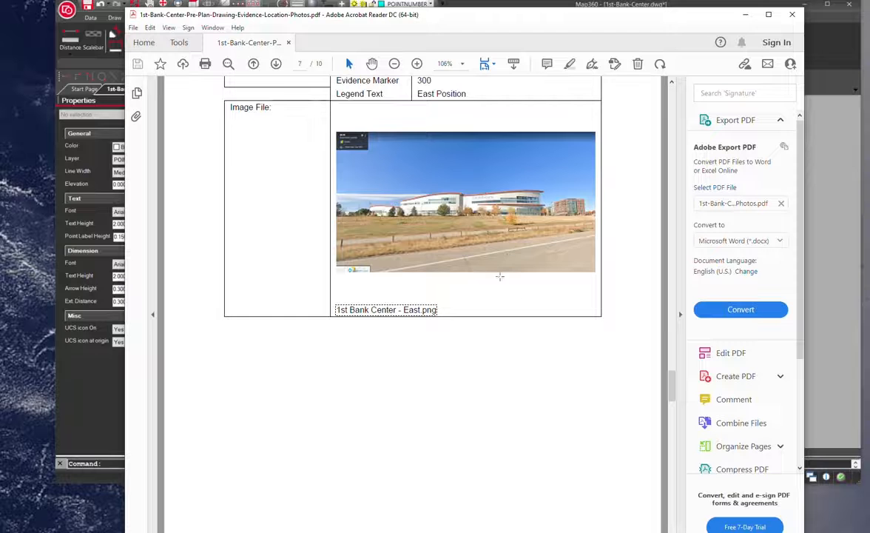
scroll(511, 401, down, 15)
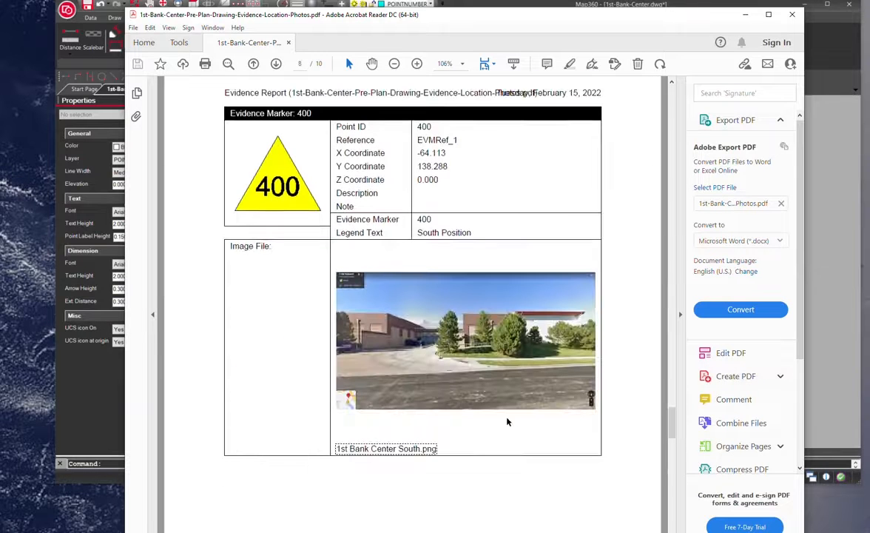
scroll(508, 422, down, 3)
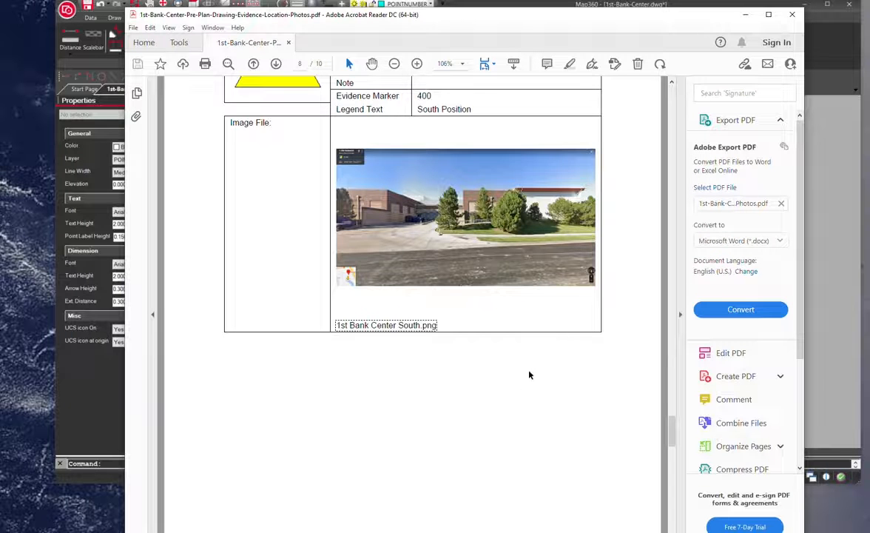
scroll(375, 408, down, 8)
scroll(375, 409, down, 7)
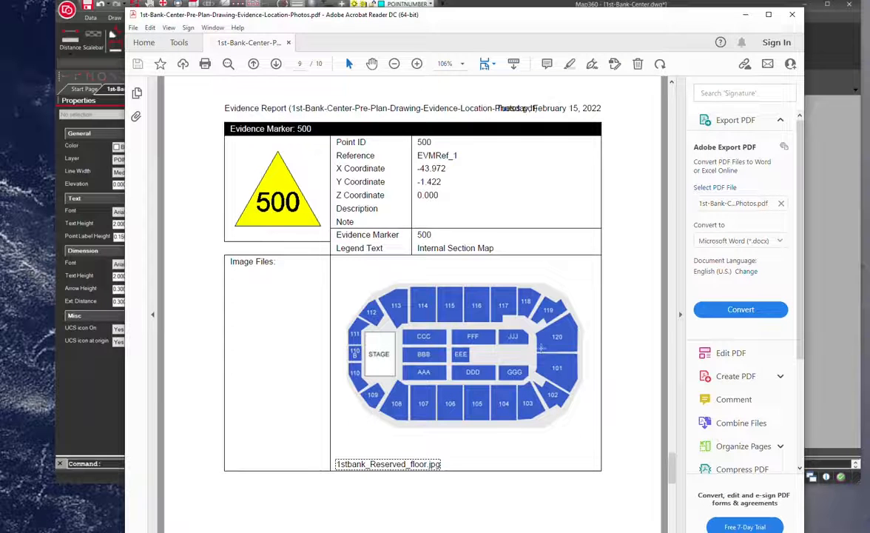
scroll(510, 457, down, 2)
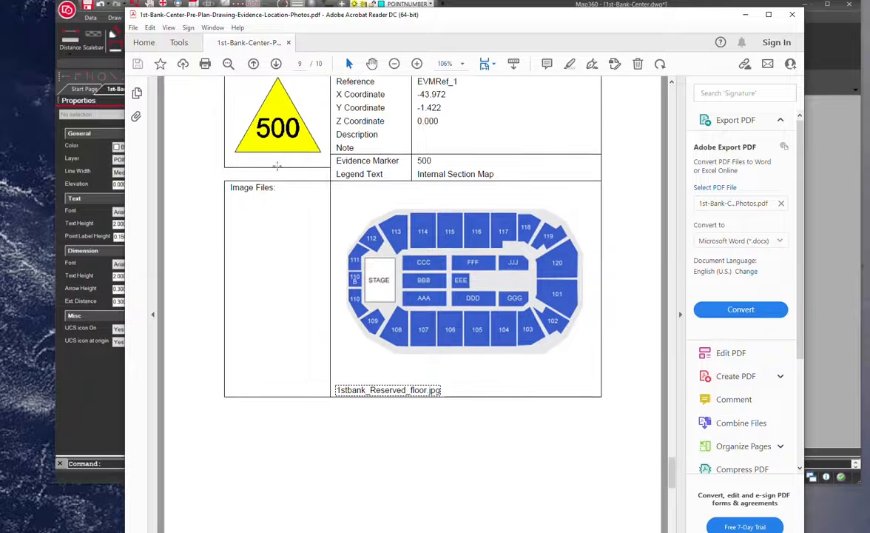
scroll(270, 309, down, 10)
scroll(273, 336, down, 10)
scroll(299, 346, up, 4)
scroll(303, 344, up, 8)
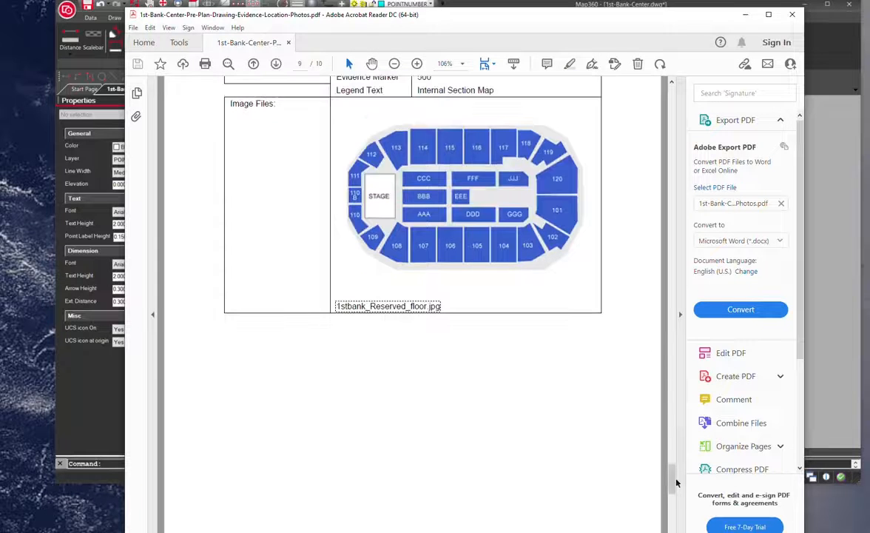
drag(673, 483, 664, 83)
Return to Map360 and switch to Model space, zooming in on the arena and evidence legend.
click(835, 173)
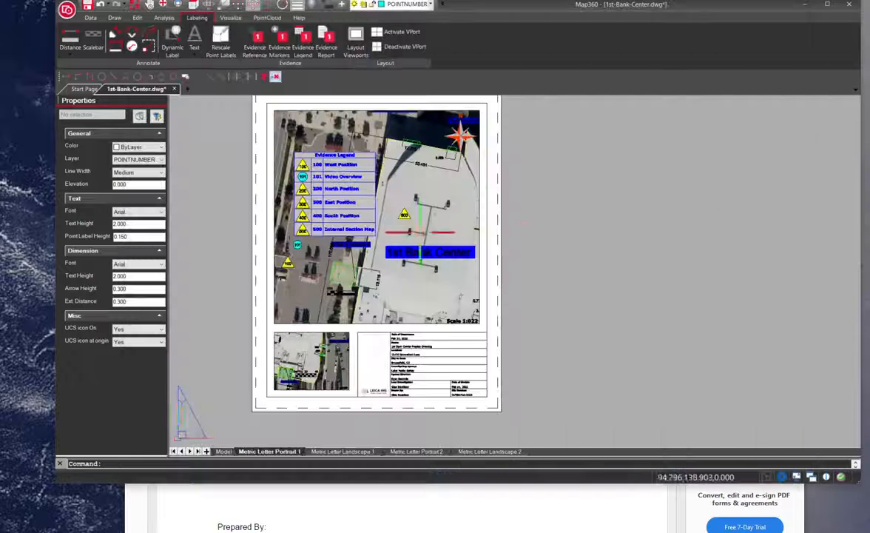
click(223, 451)
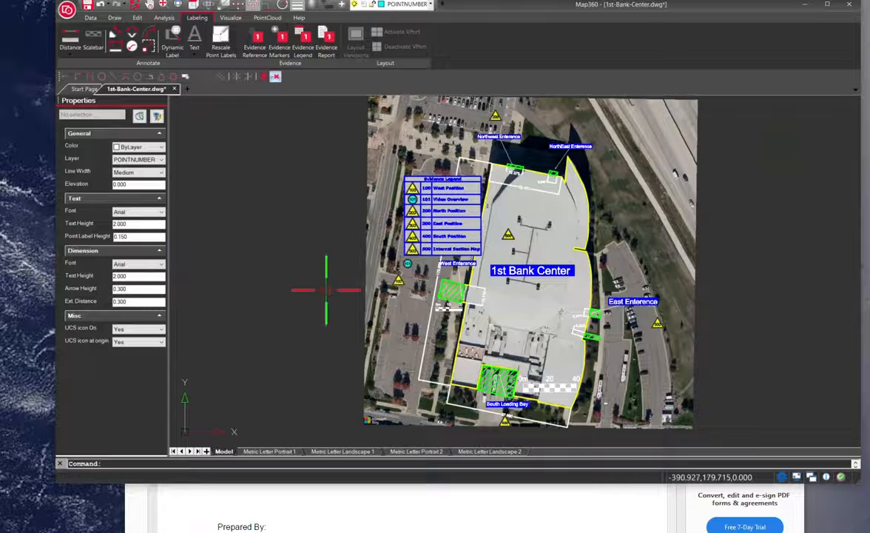
scroll(300, 289, up, 3)
scroll(592, 237, down, 2)
drag(756, 183, 442, 221)
scroll(309, 289, up, 1)
scroll(309, 289, up, 1)
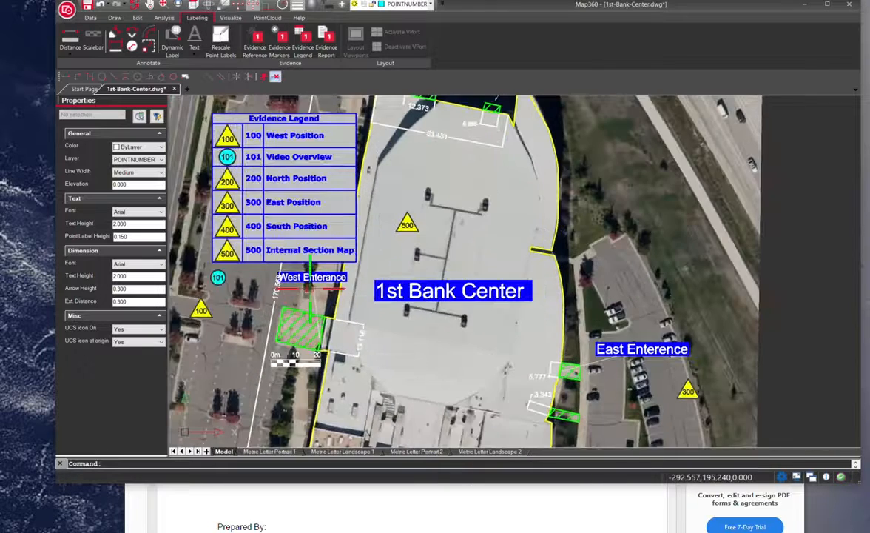